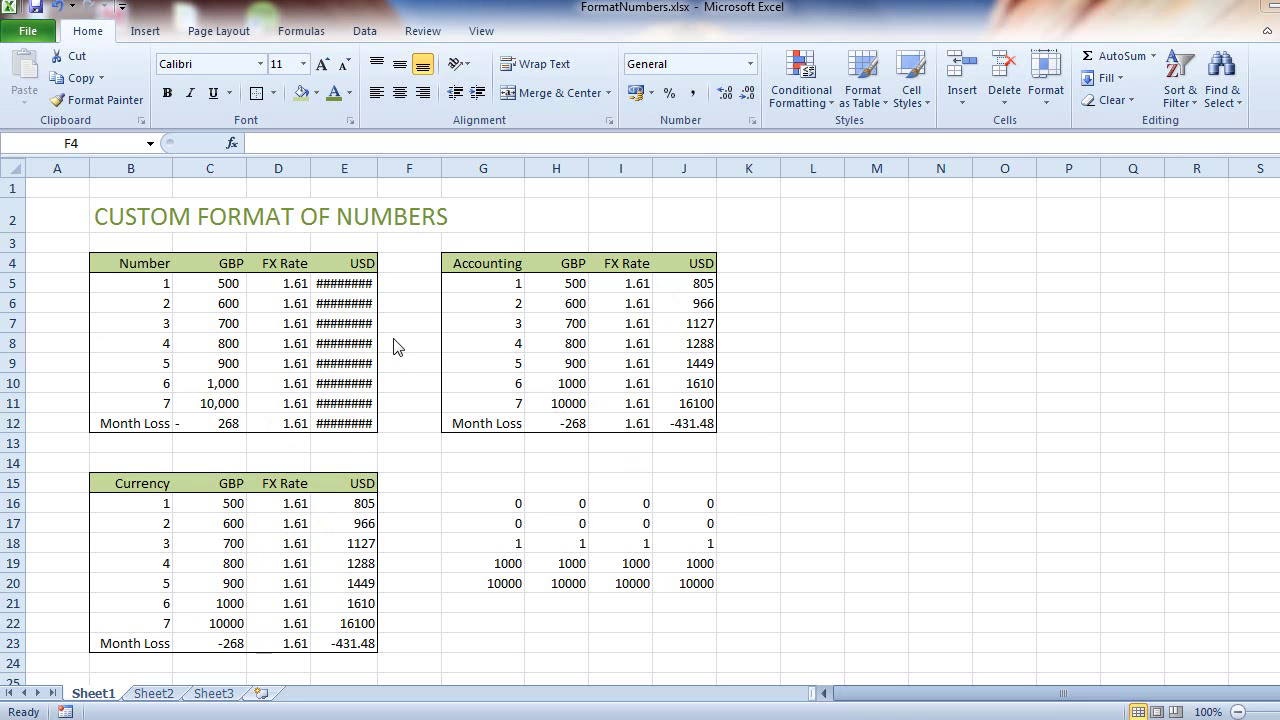
Widen column E enough to show the USD values of the Number table.
click(351, 285)
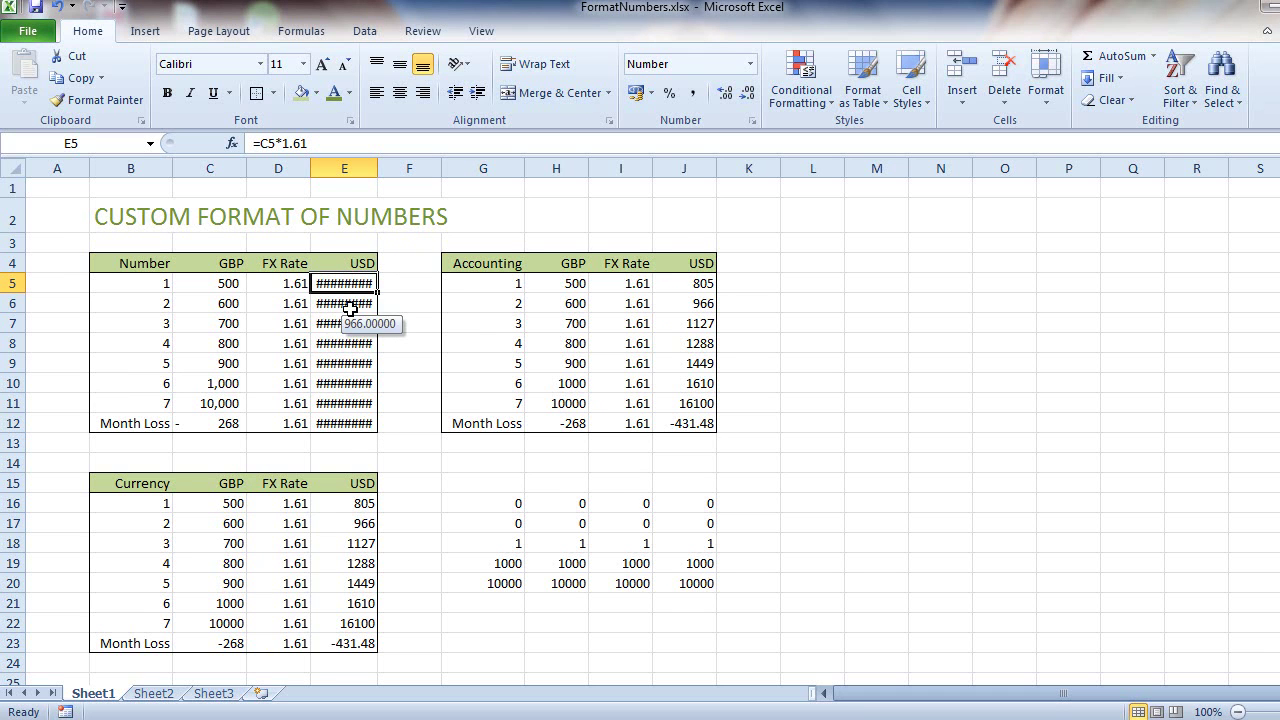
click(342, 322)
click(335, 368)
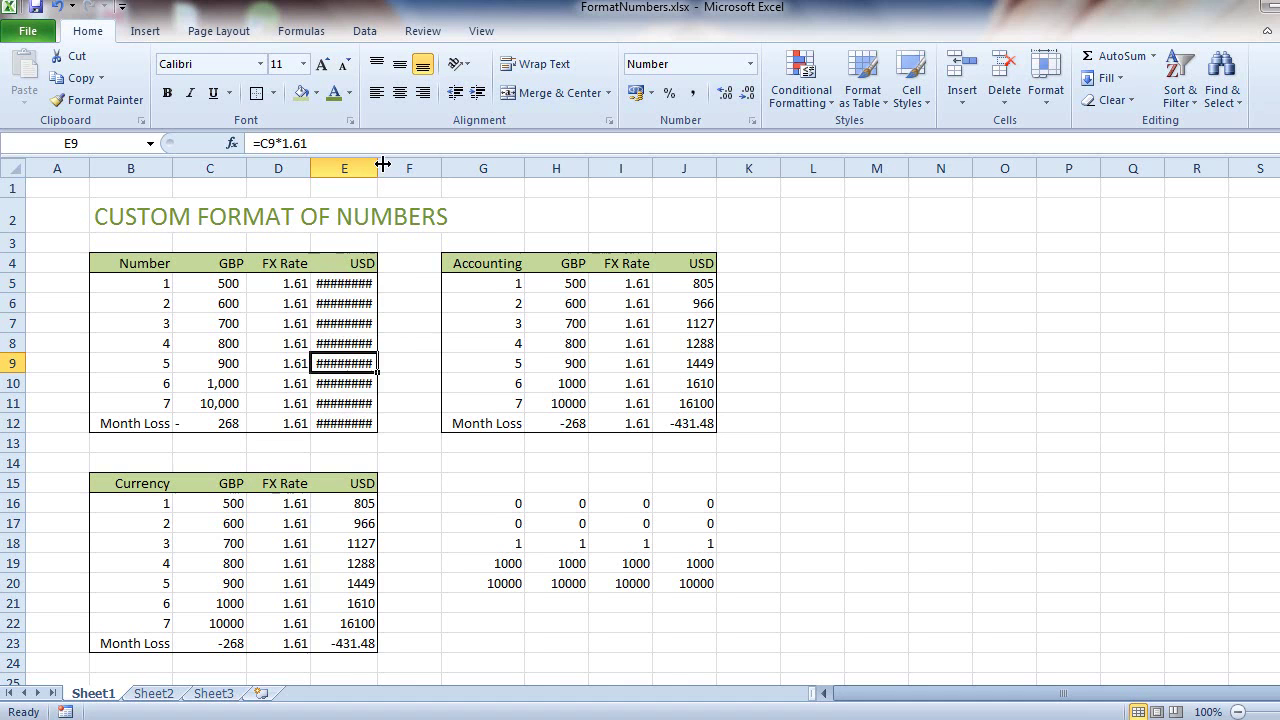
drag(382, 163, 394, 165)
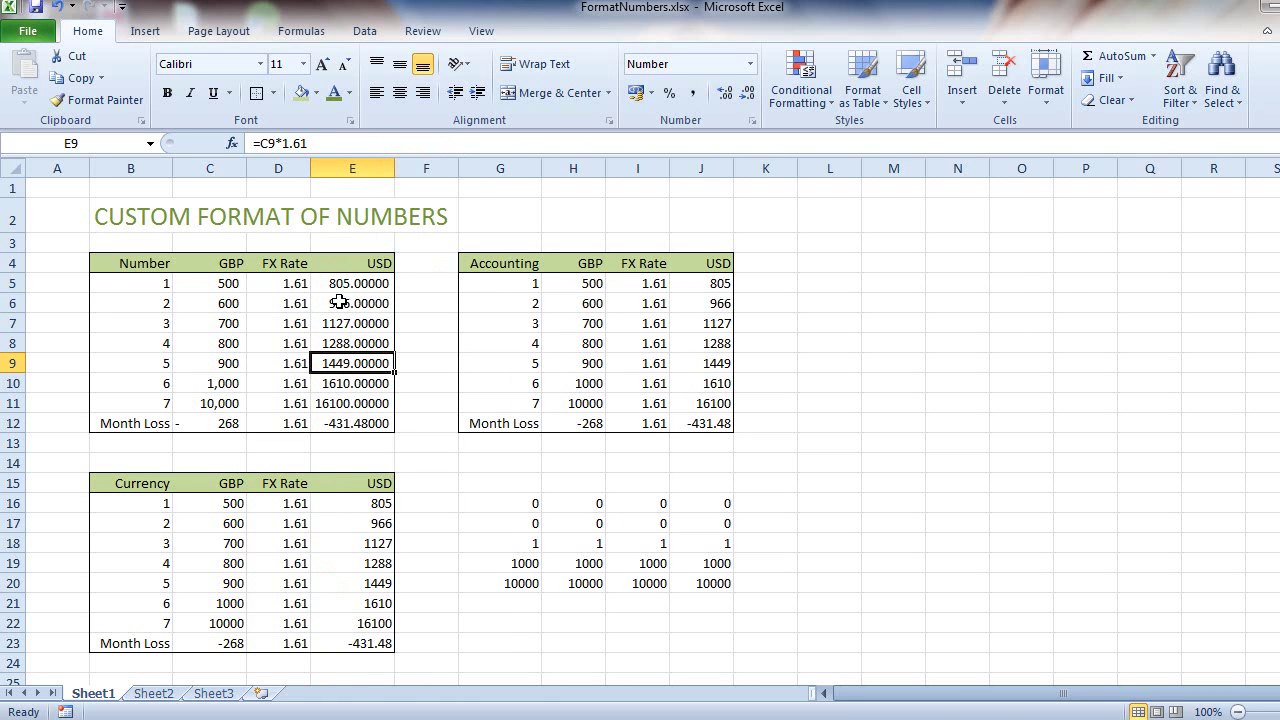
Reduce the USD values in E5:E12 of the Number table to zero decimal places.
drag(340, 283, 338, 413)
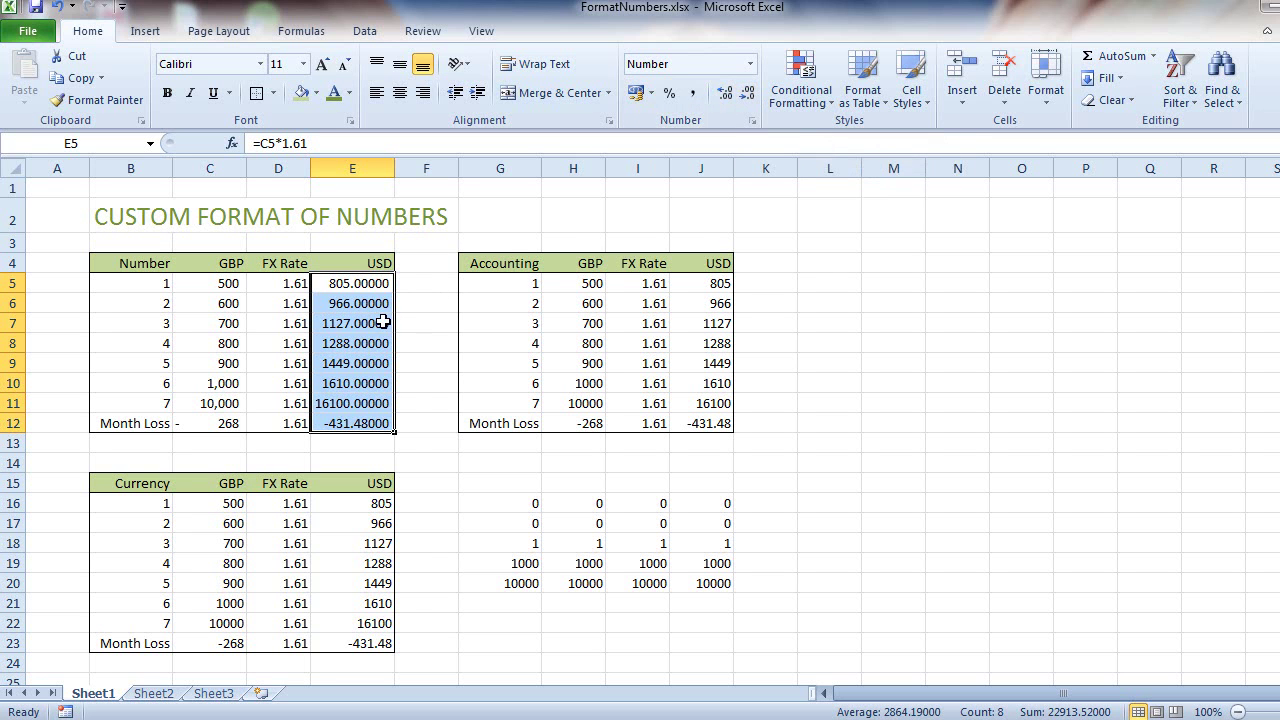
right_click(383, 322)
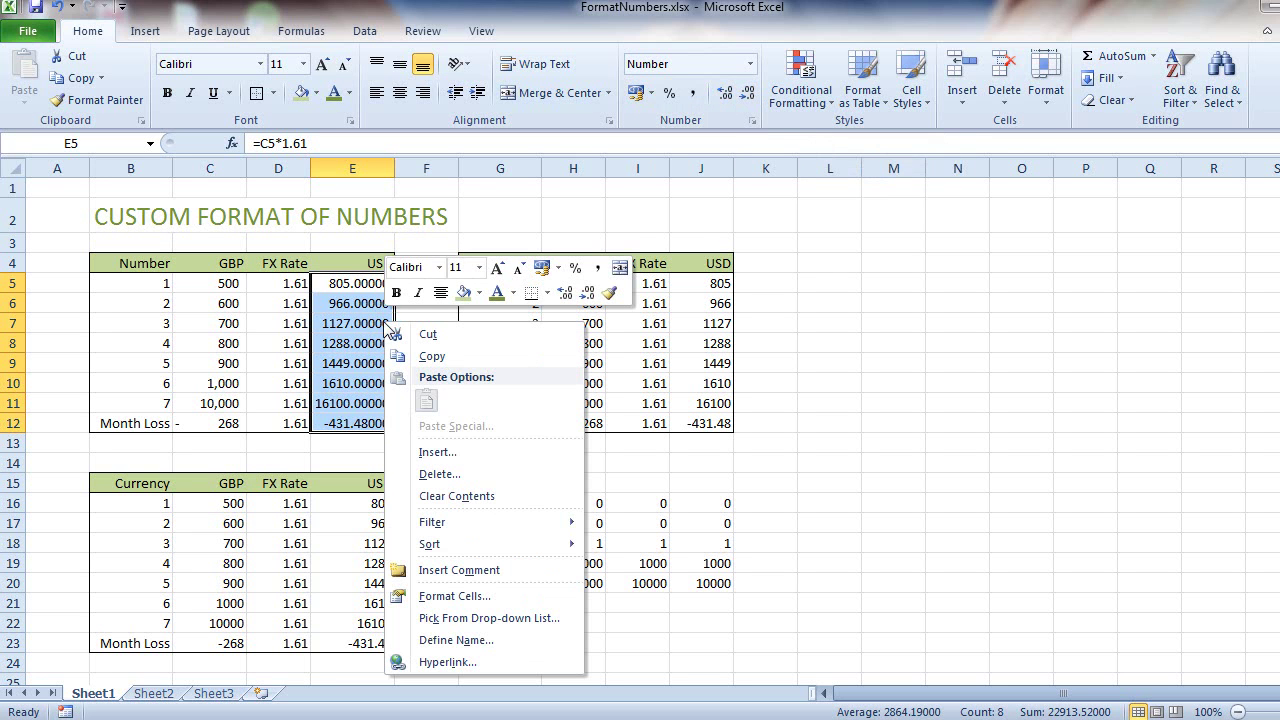
click(588, 293)
click(588, 293)
click(588, 293)
click(588, 293)
click(588, 293)
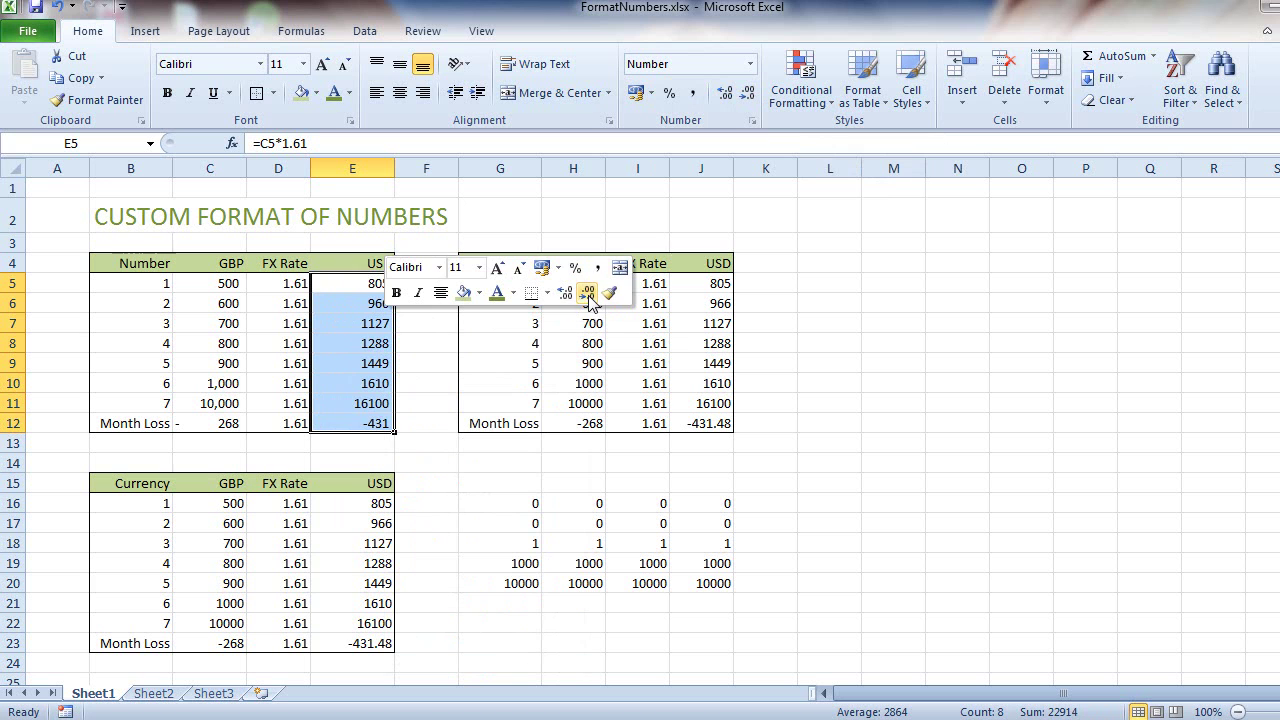
click(383, 346)
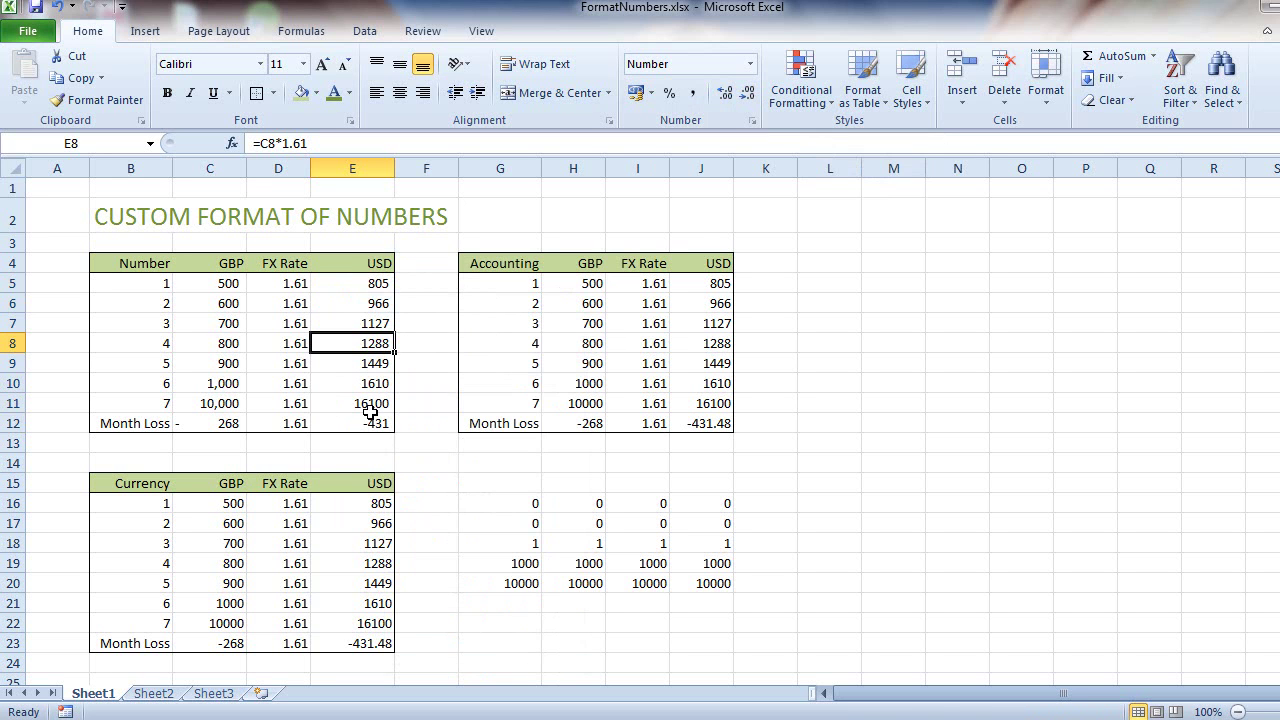
Apply the comma style to the USD values in E5:E12 and reduce them to zero decimal places.
click(233, 404)
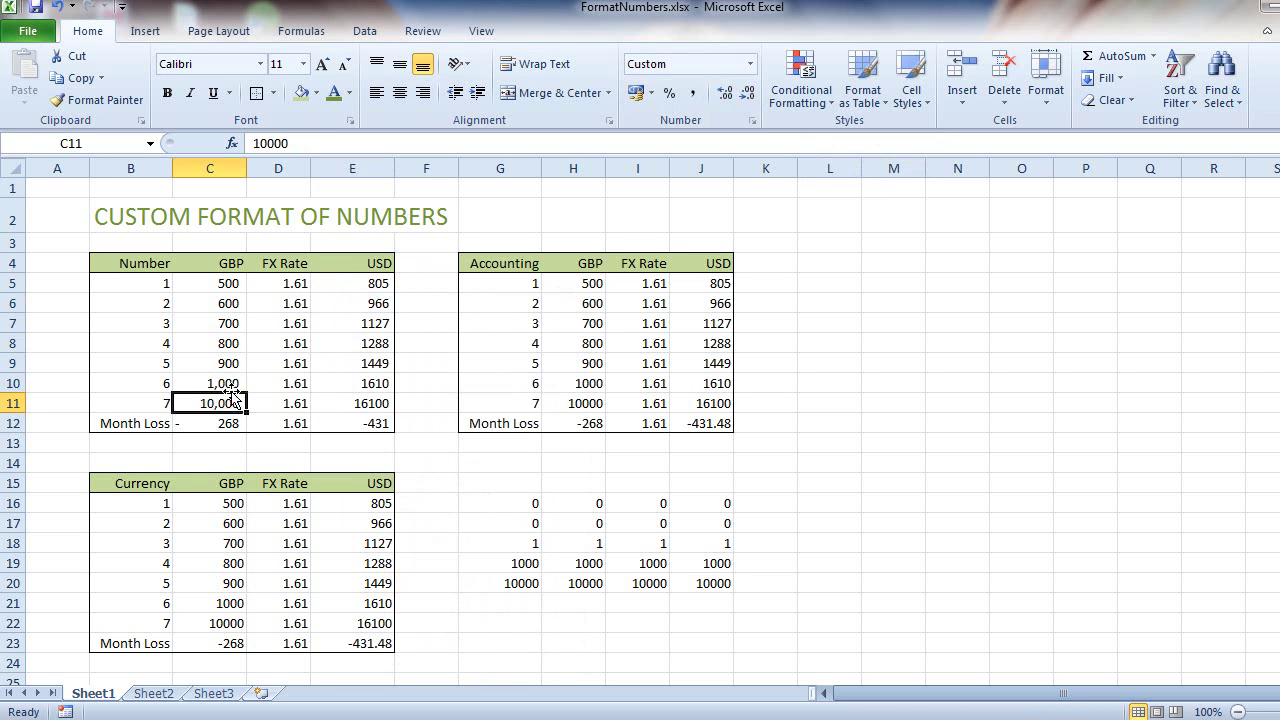
click(230, 388)
click(230, 403)
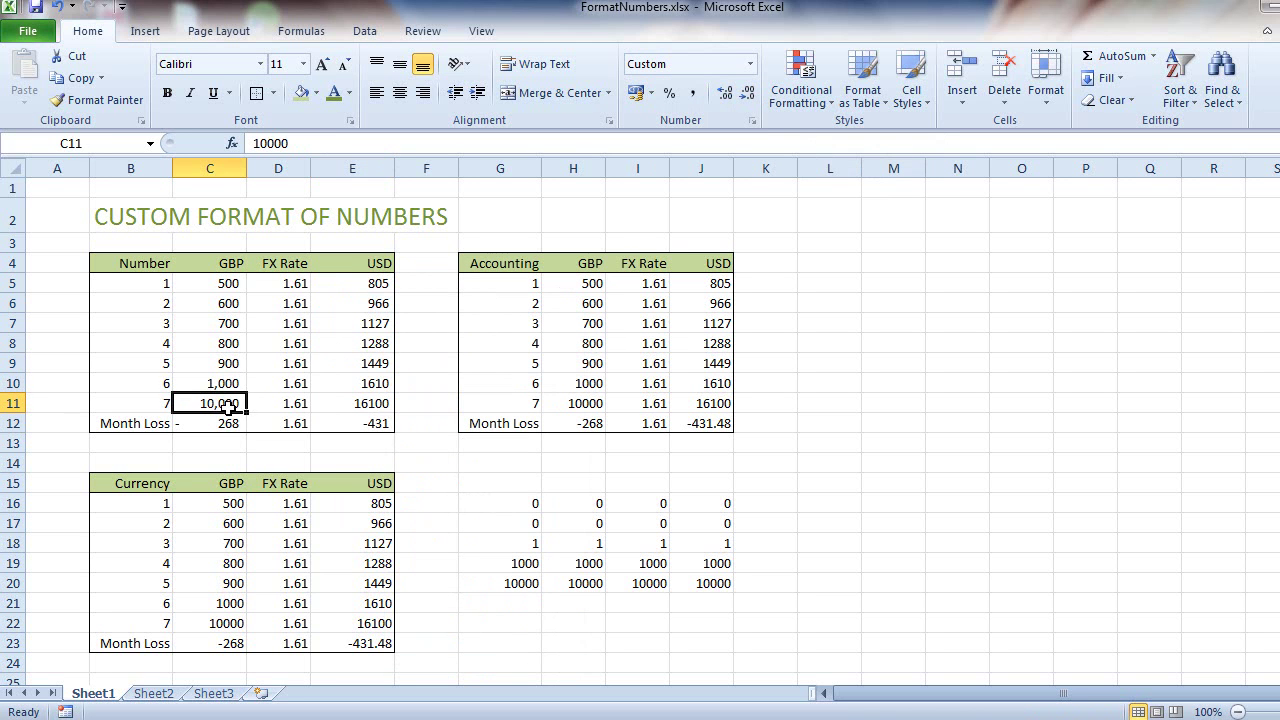
click(337, 390)
click(344, 402)
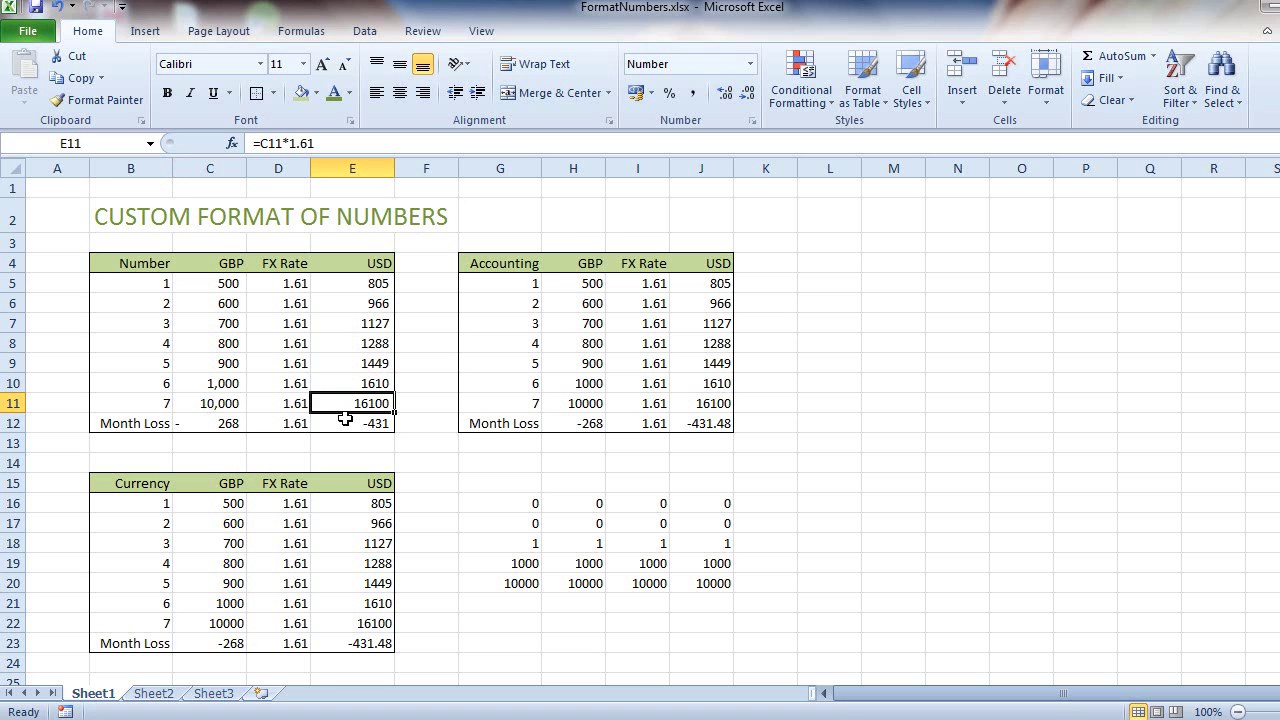
click(345, 421)
shift+click(361, 288)
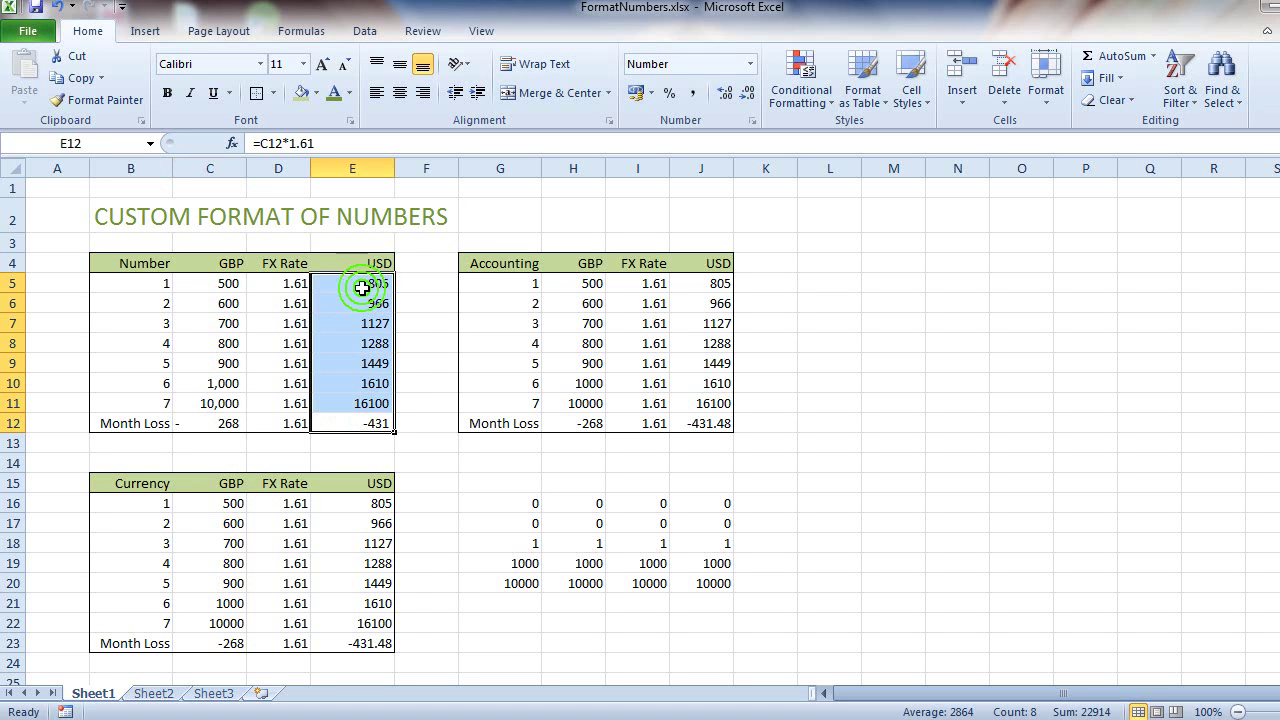
right_click(361, 288)
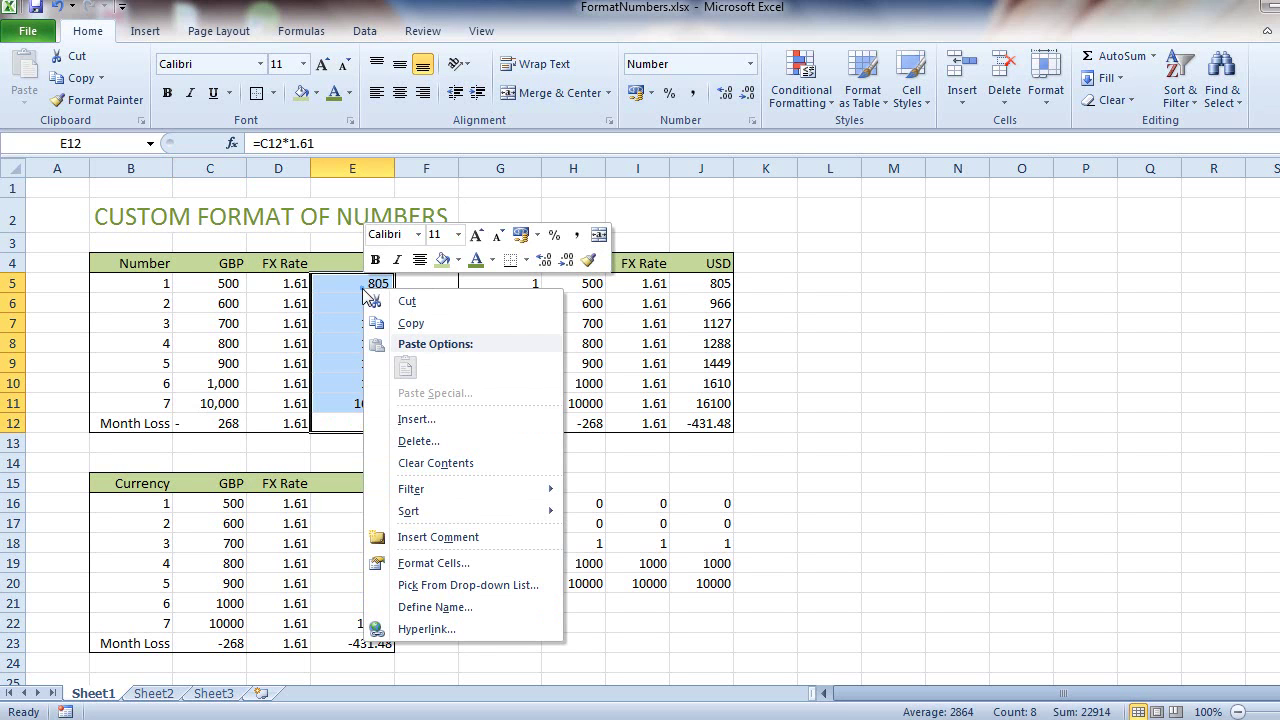
click(576, 237)
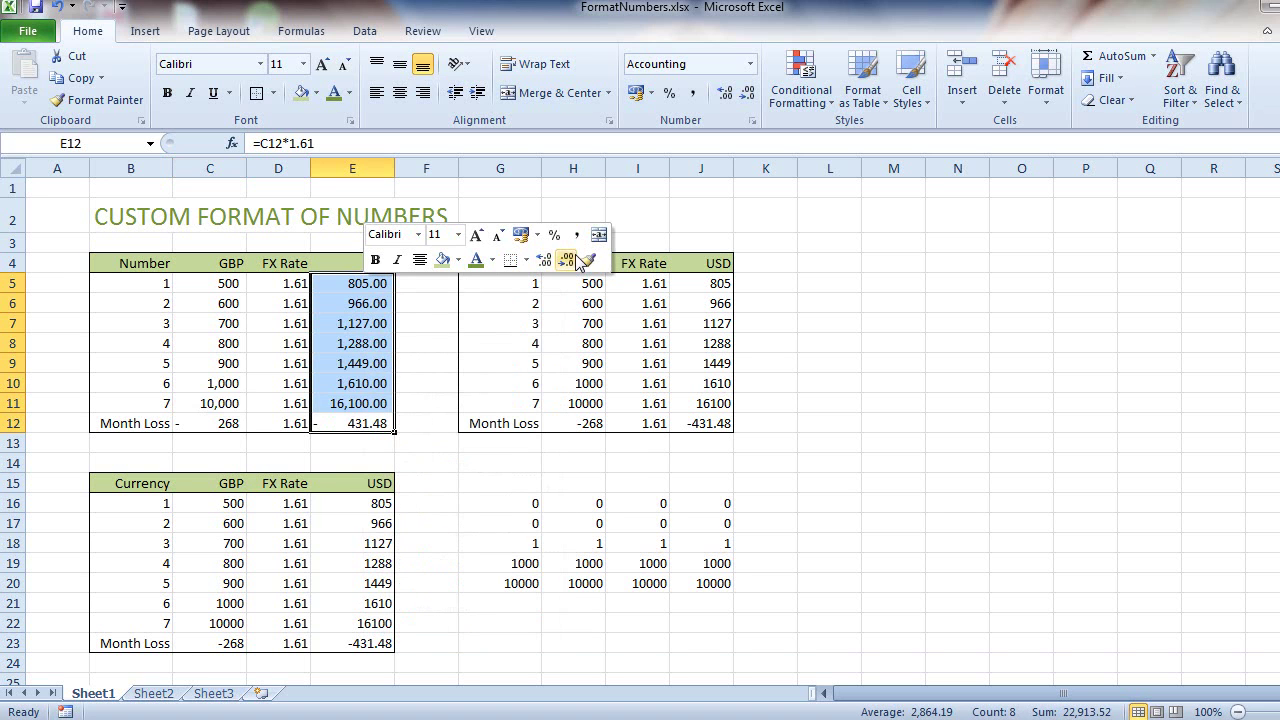
click(567, 260)
click(567, 260)
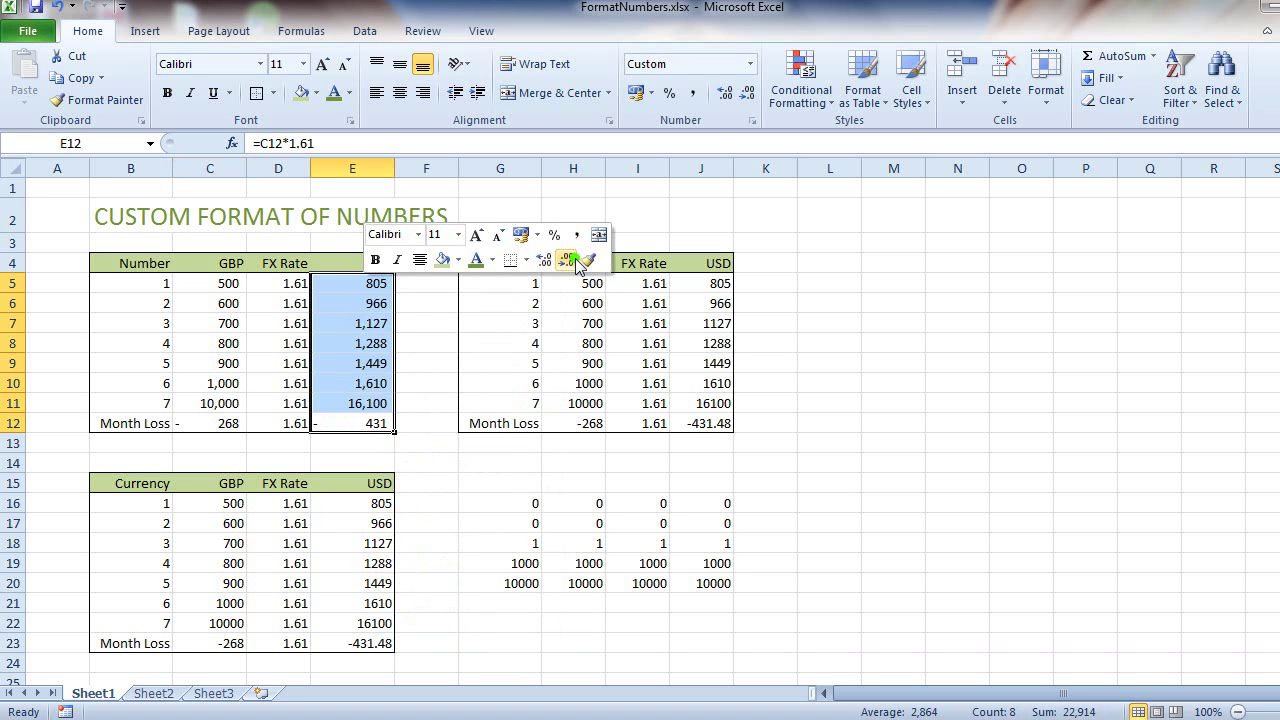
click(363, 347)
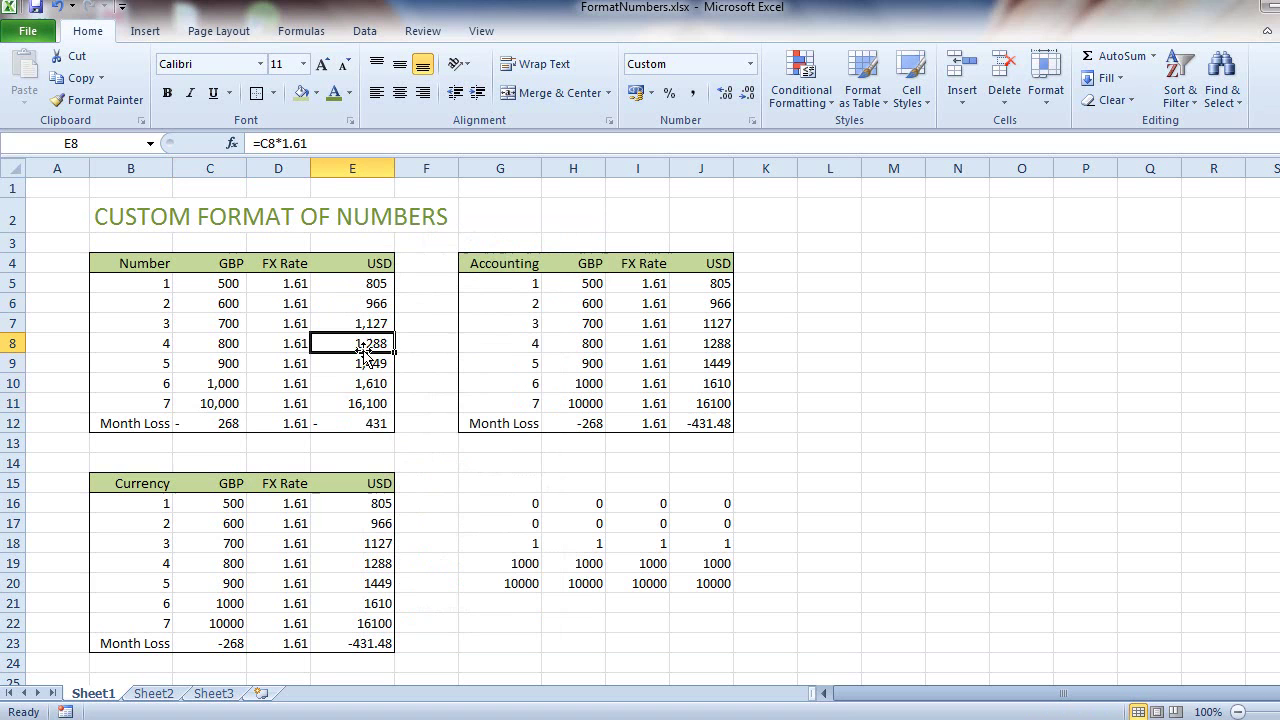
Format E5:E12 as Number with 0 decimal places, the 1000 separator and the first black -1,234 negative style.
click(318, 424)
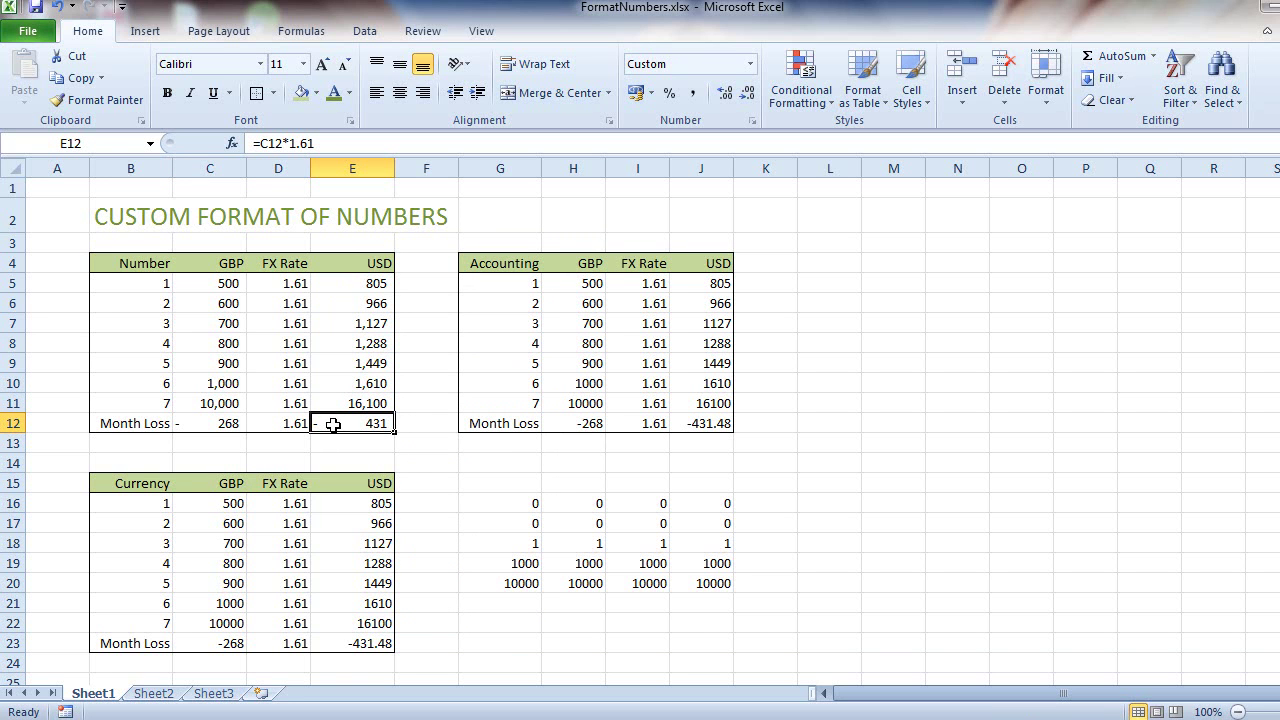
shift+click(353, 286)
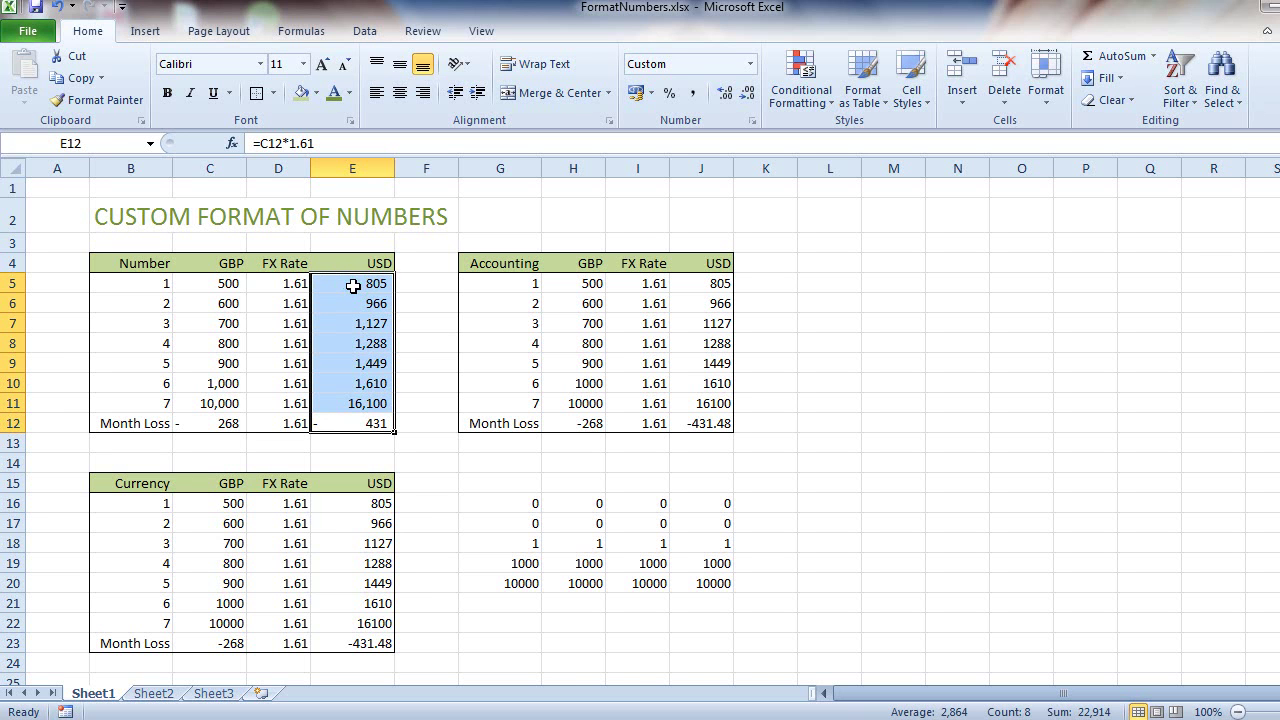
right_click(353, 286)
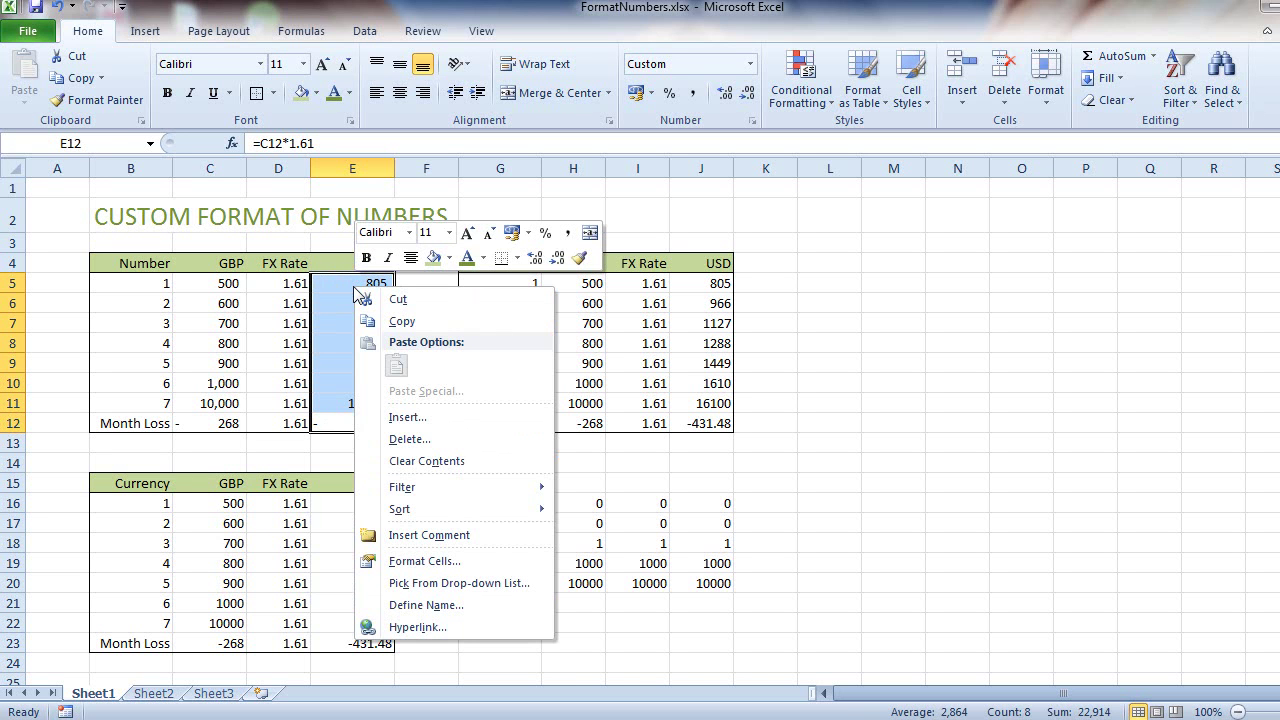
click(422, 562)
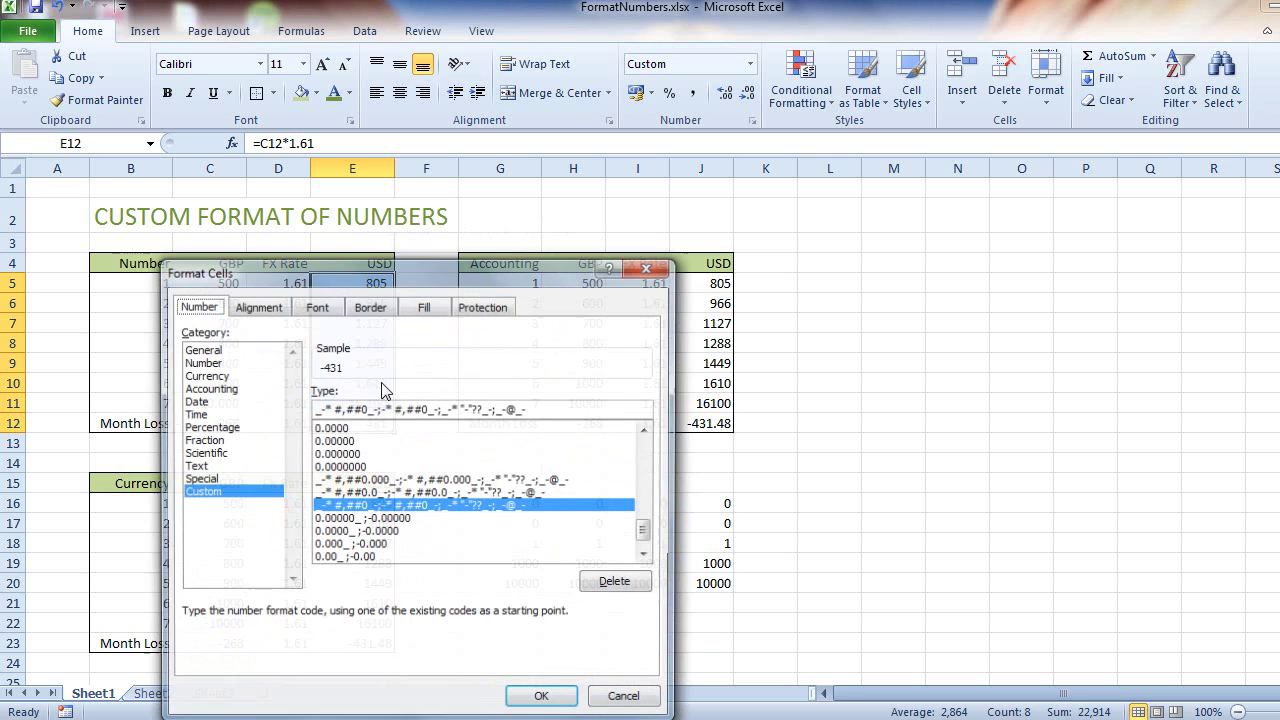
click(222, 364)
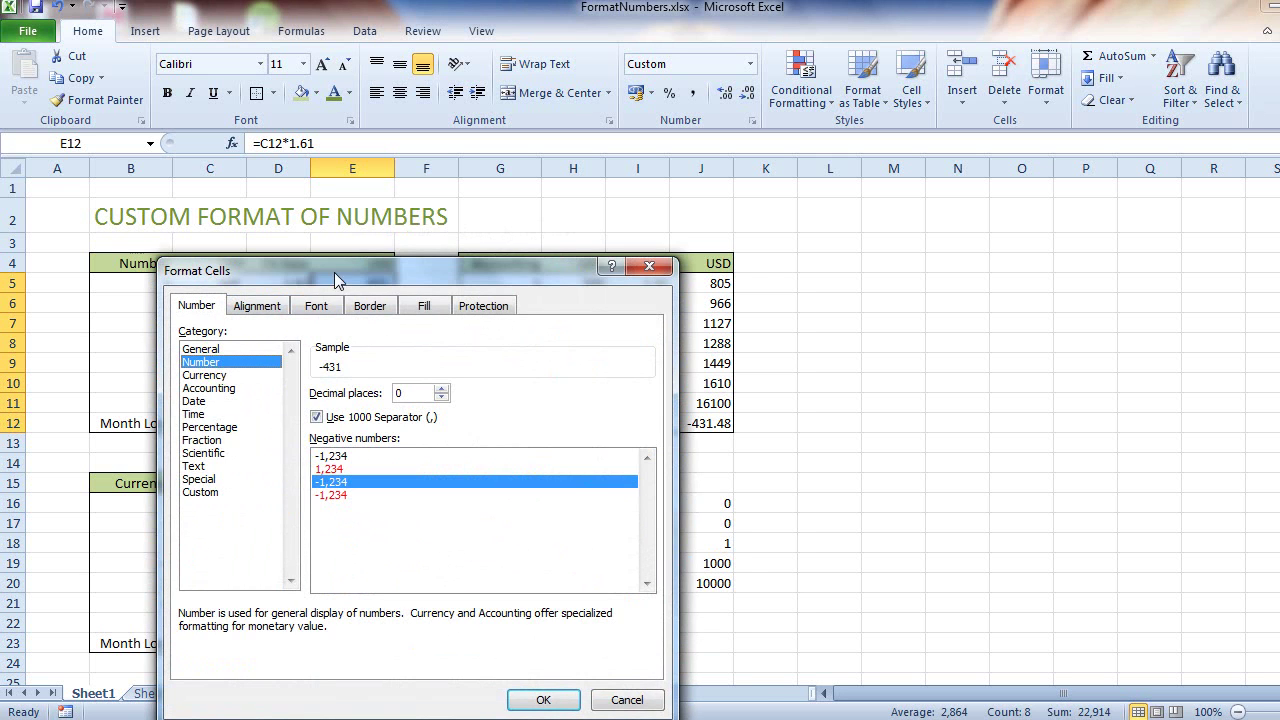
drag(339, 271, 687, 196)
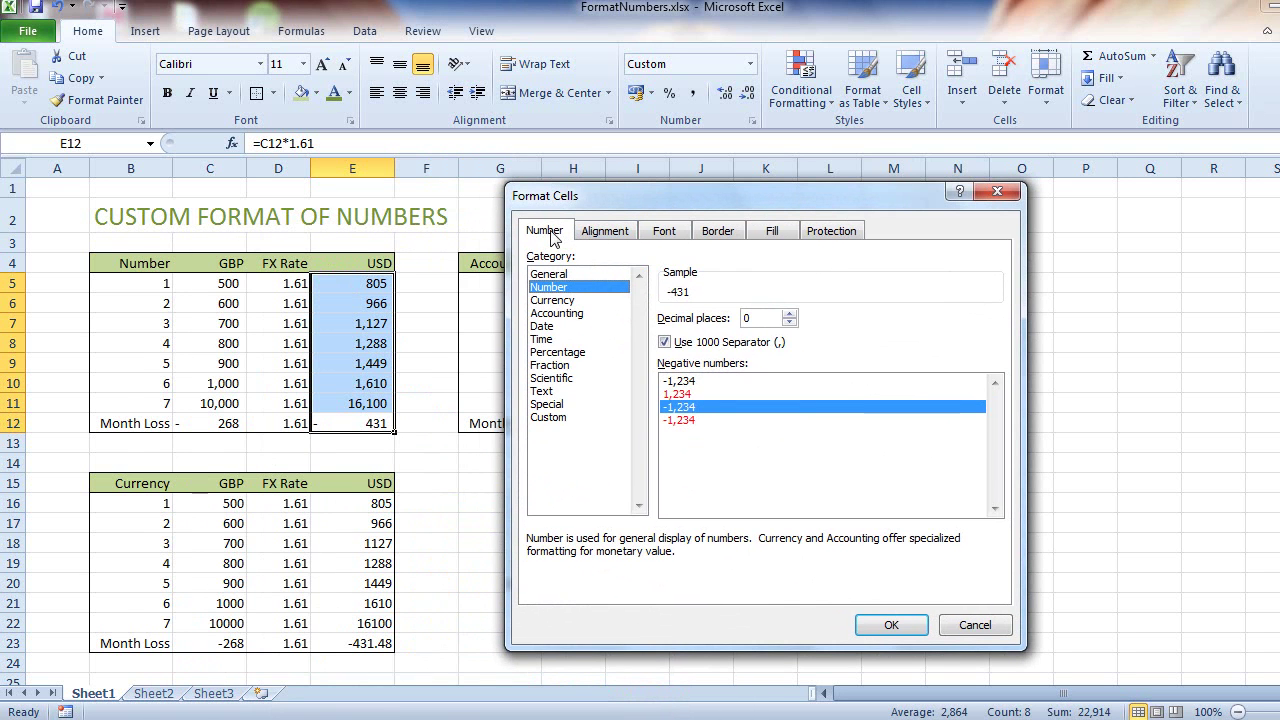
click(789, 323)
click(690, 381)
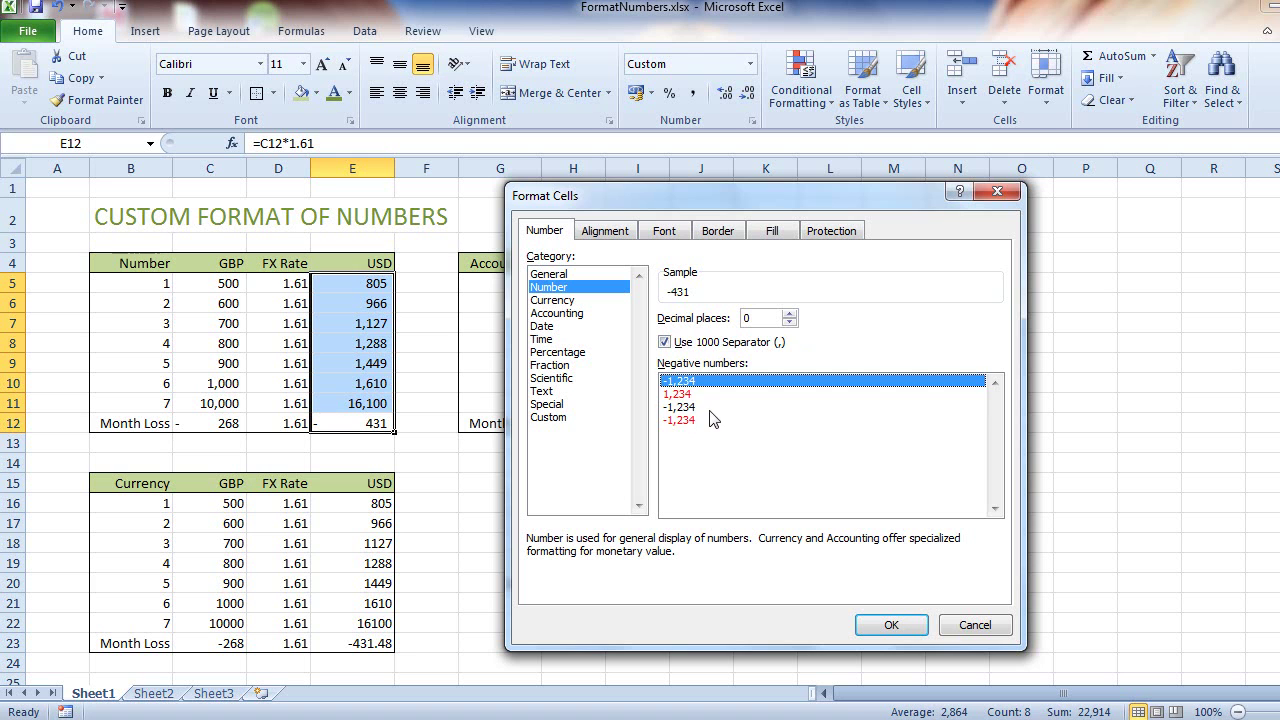
click(705, 408)
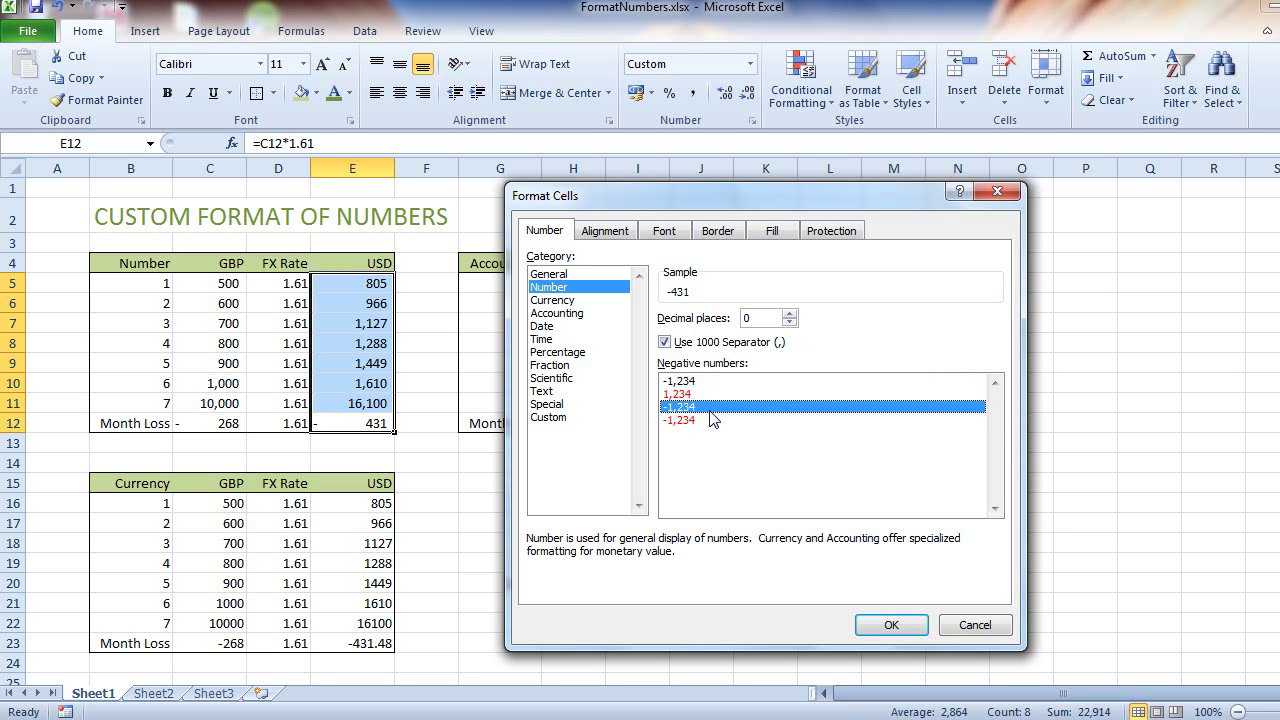
click(690, 382)
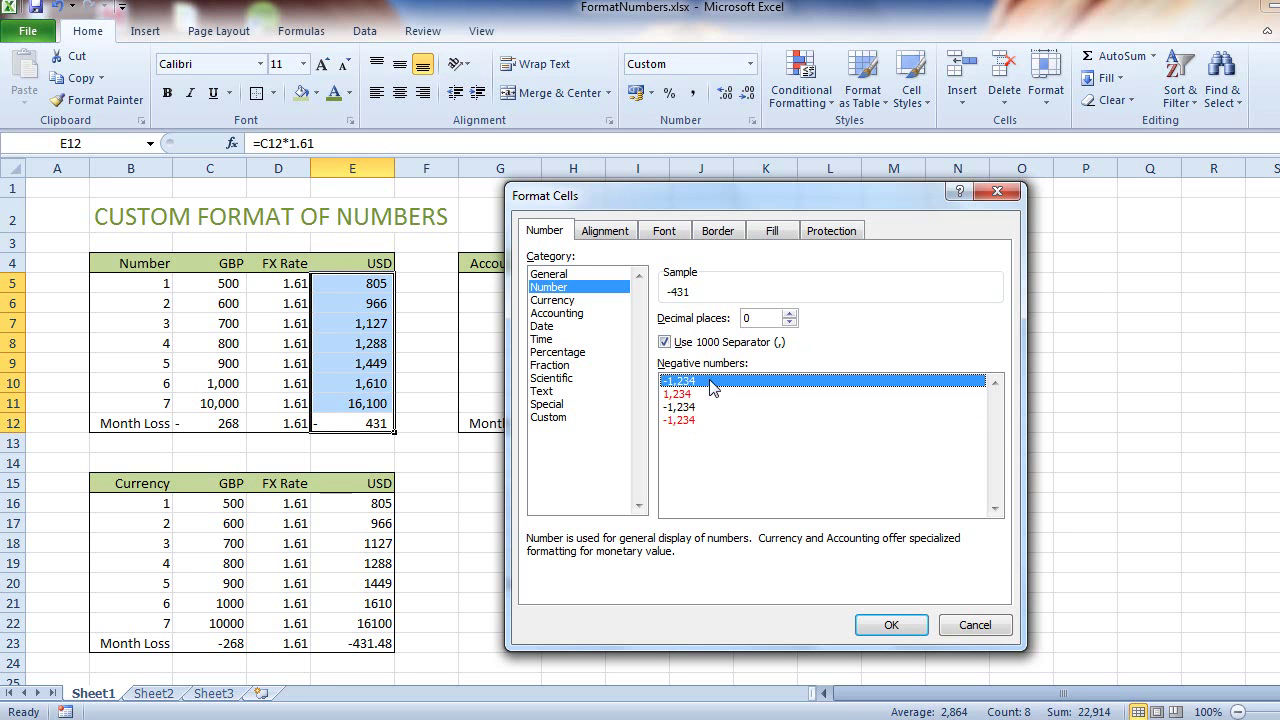
click(890, 627)
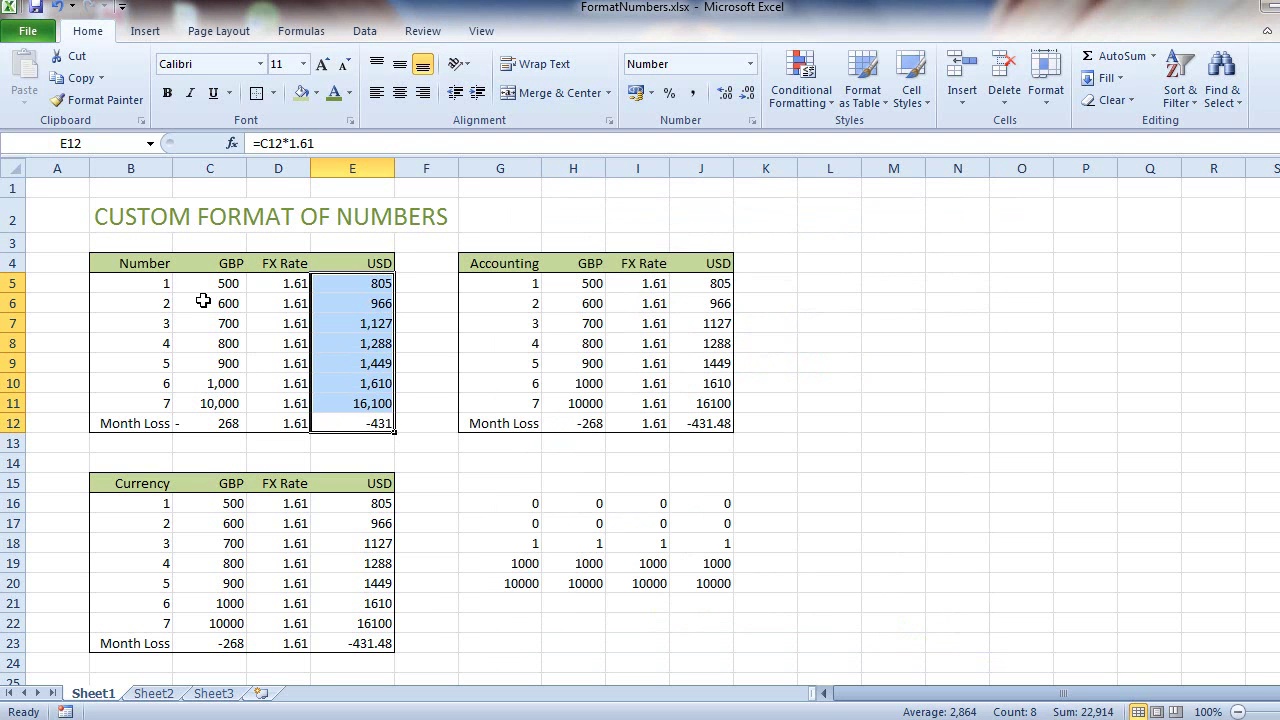
Format the GBP values in C5:C12 as Number with 0 decimal places, the 1000 separator and the first black -1,234 negative style.
drag(208, 285, 205, 420)
right_click(205, 420)
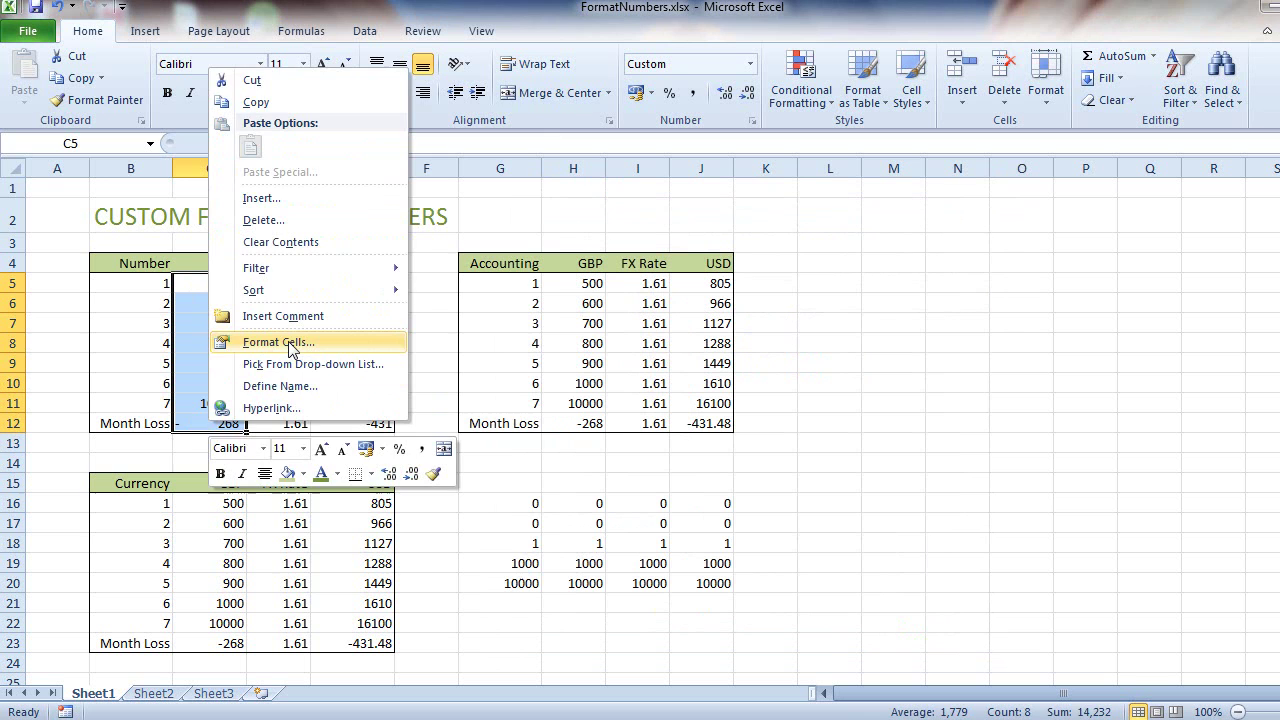
click(290, 343)
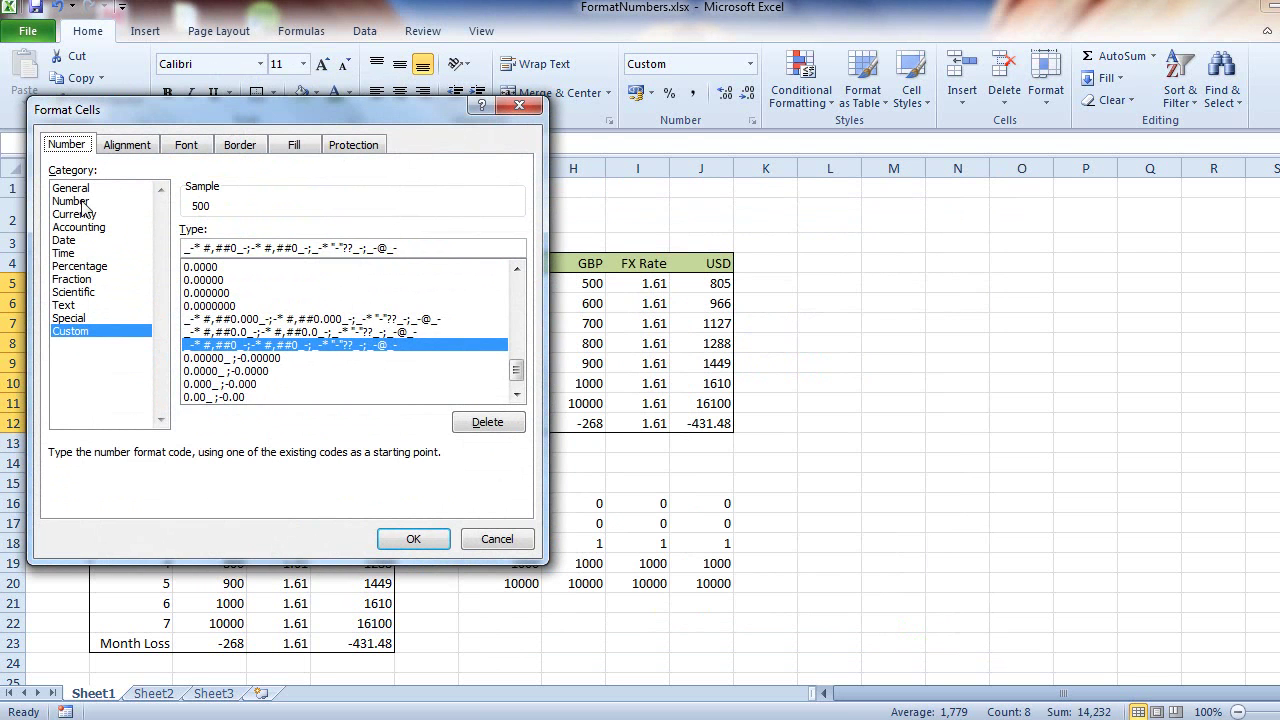
click(80, 202)
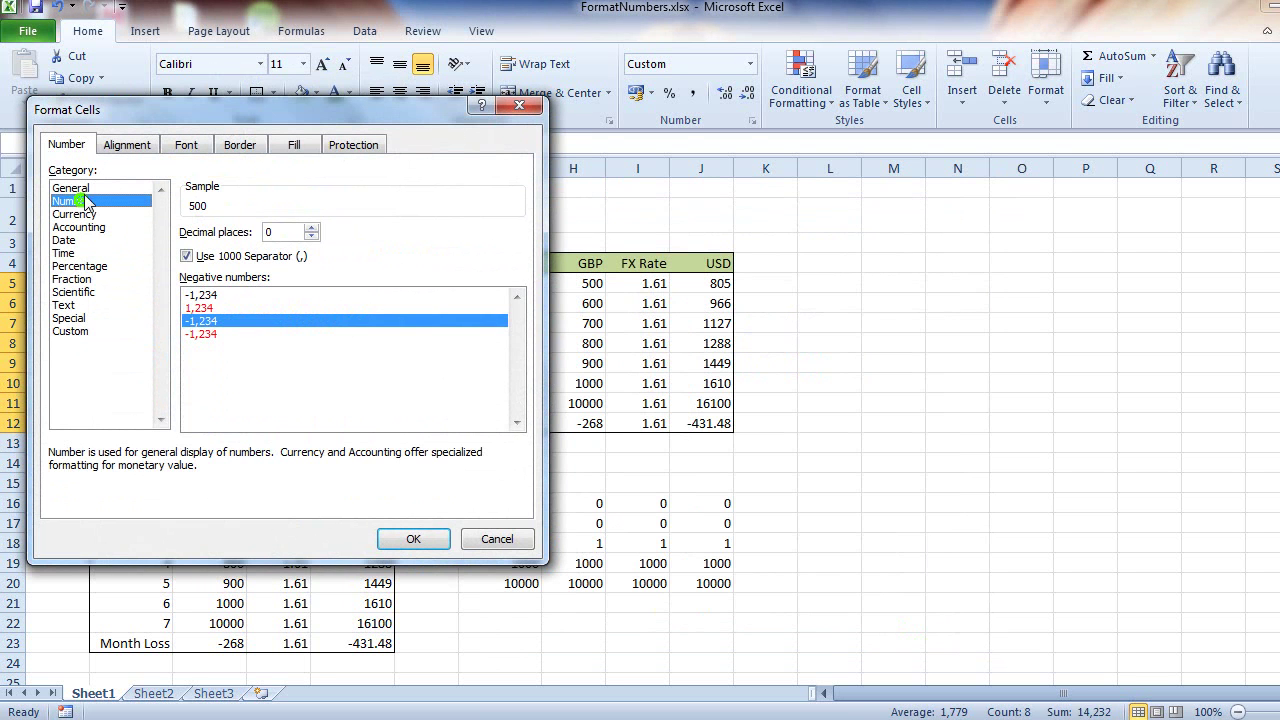
click(226, 295)
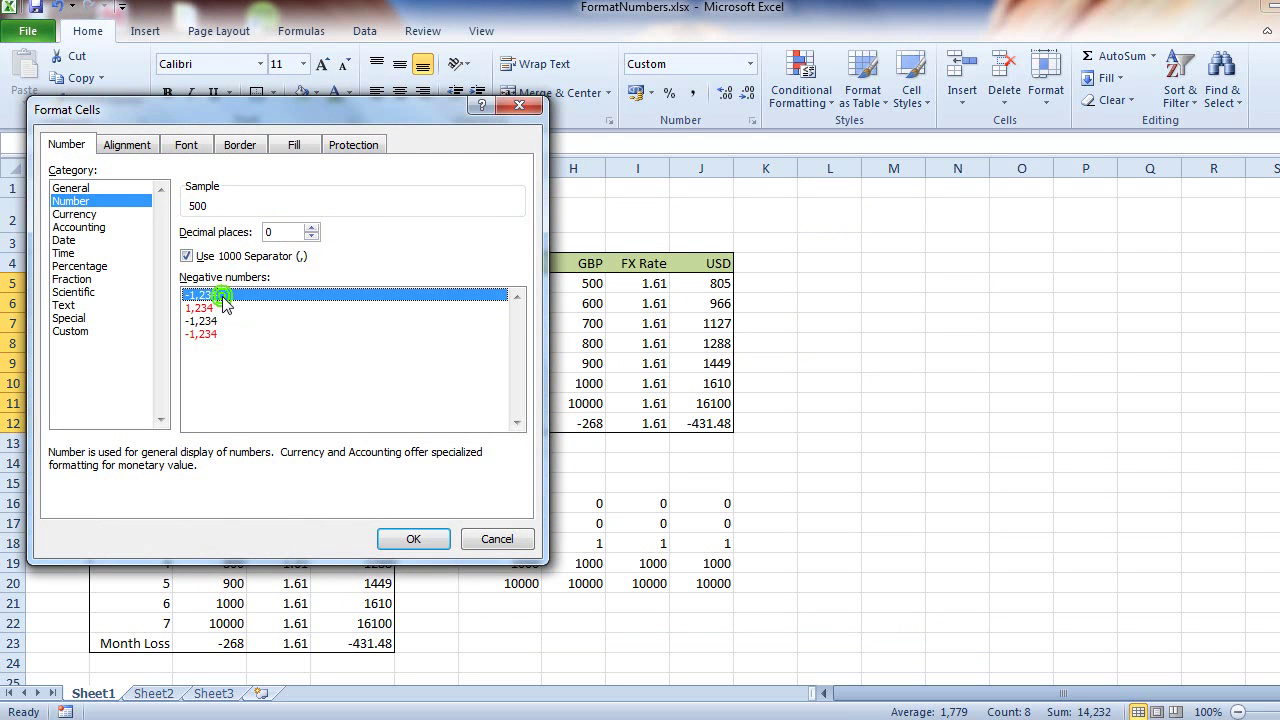
click(413, 539)
click(313, 350)
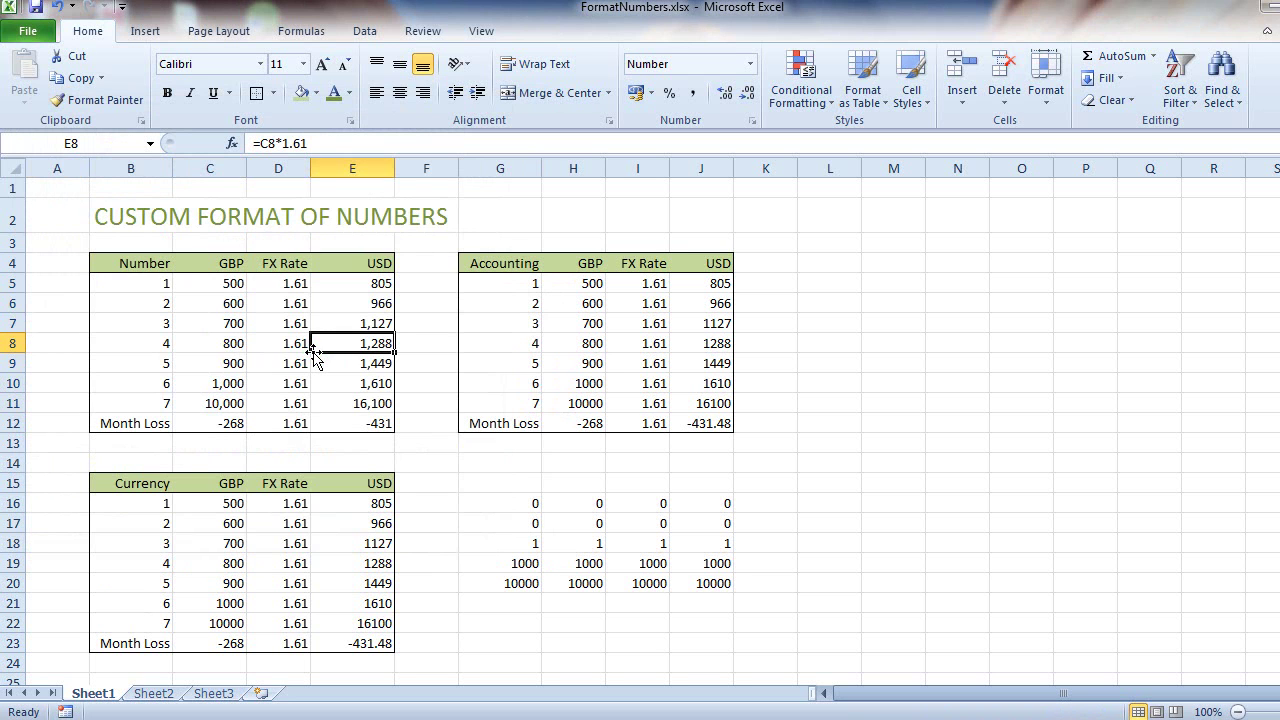
Format the Currency table's GBP values in C16:C23 as Currency with the £ symbol and 0 decimal places.
drag(205, 503, 197, 637)
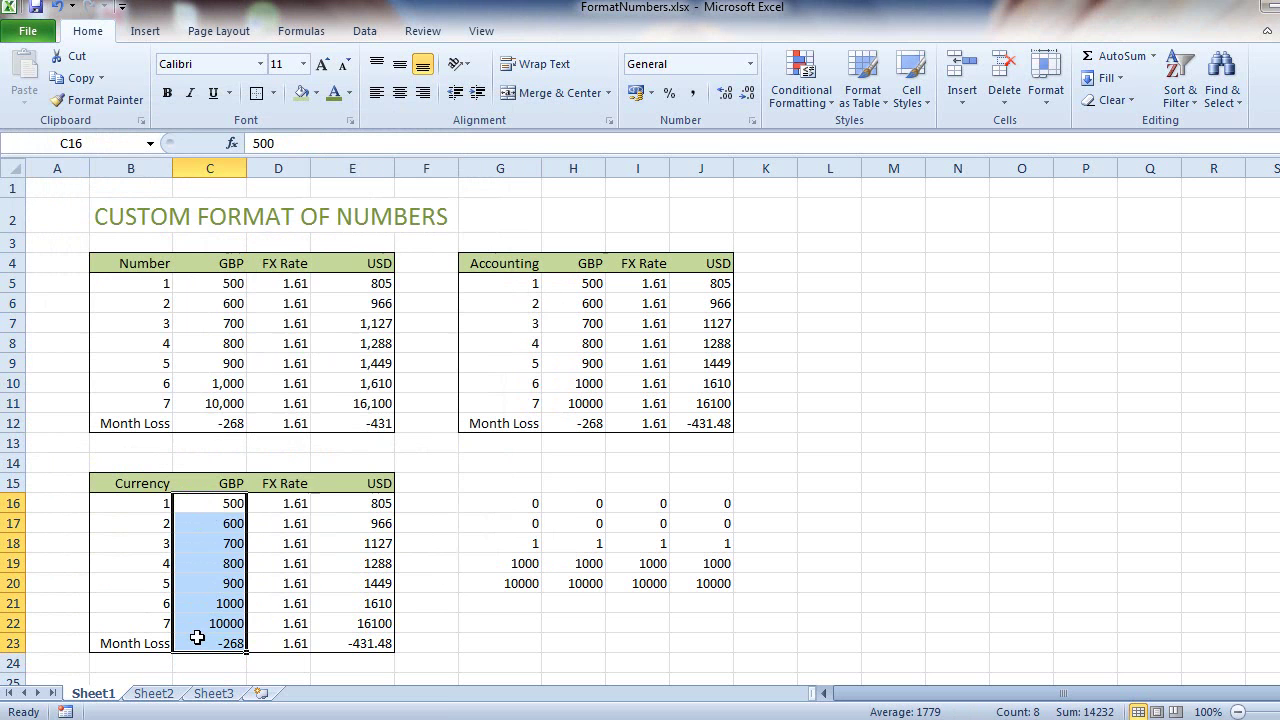
right_click(197, 637)
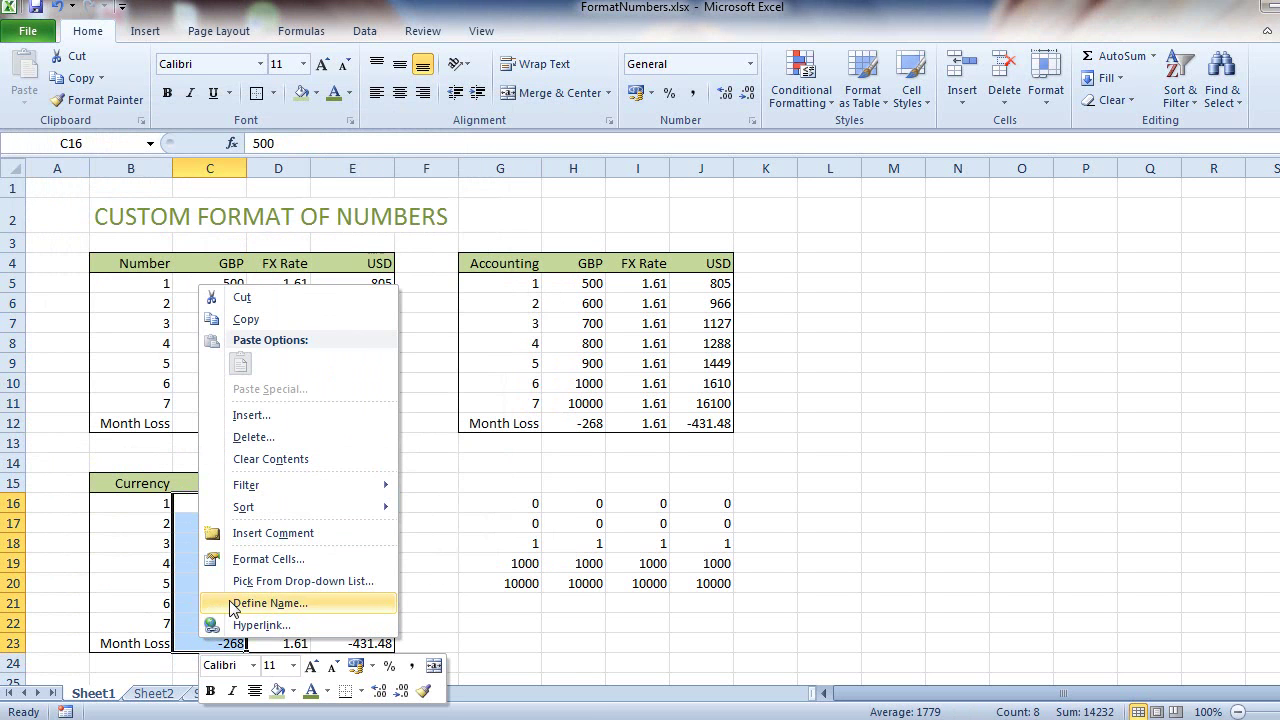
click(285, 560)
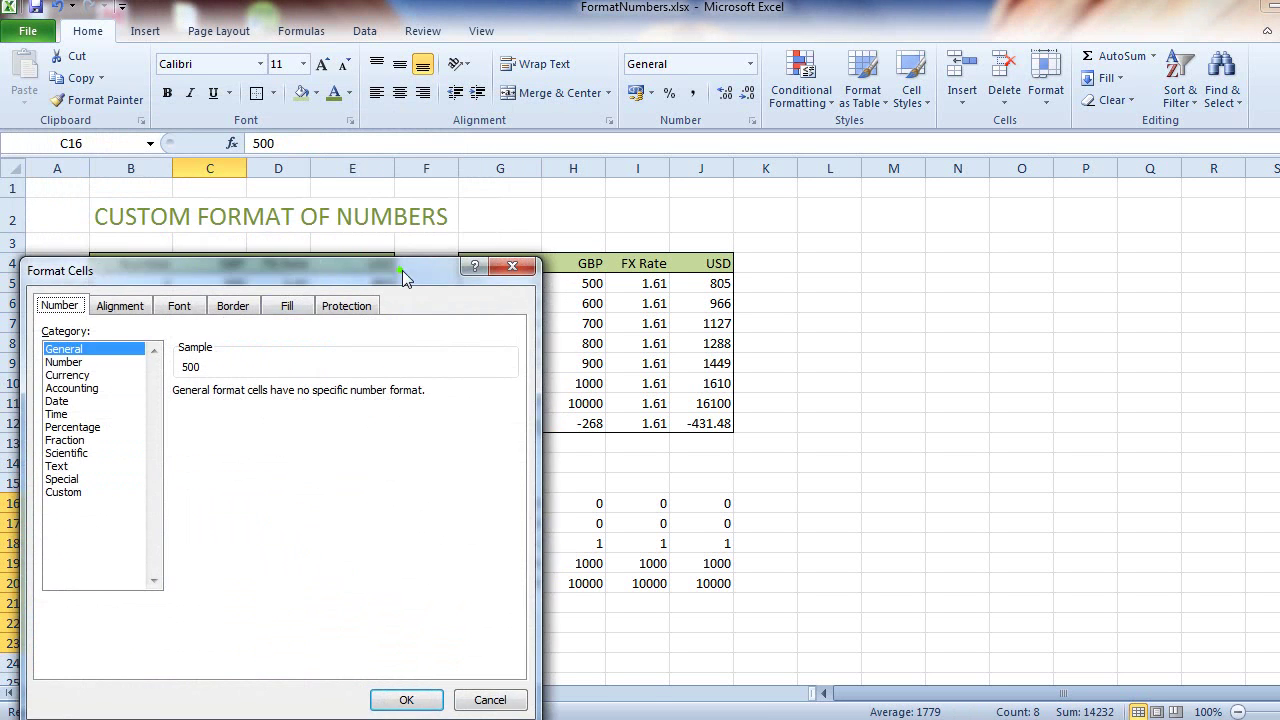
drag(402, 270, 787, 173)
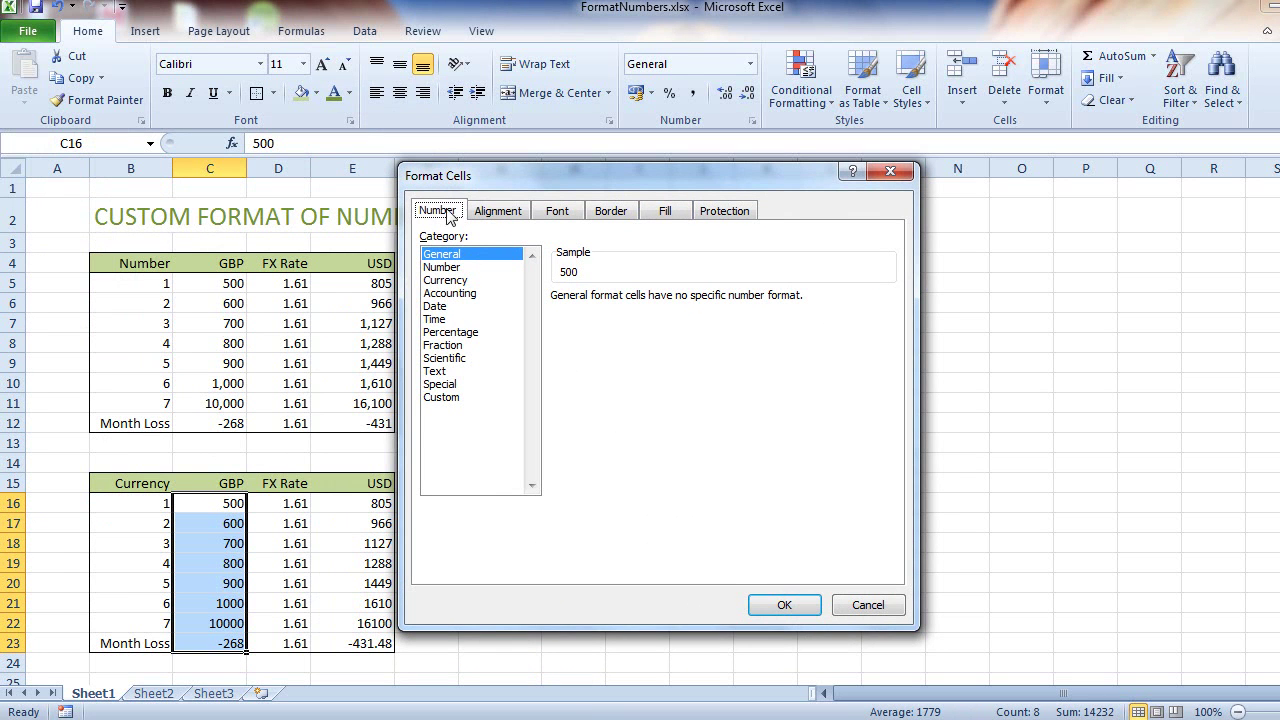
click(460, 281)
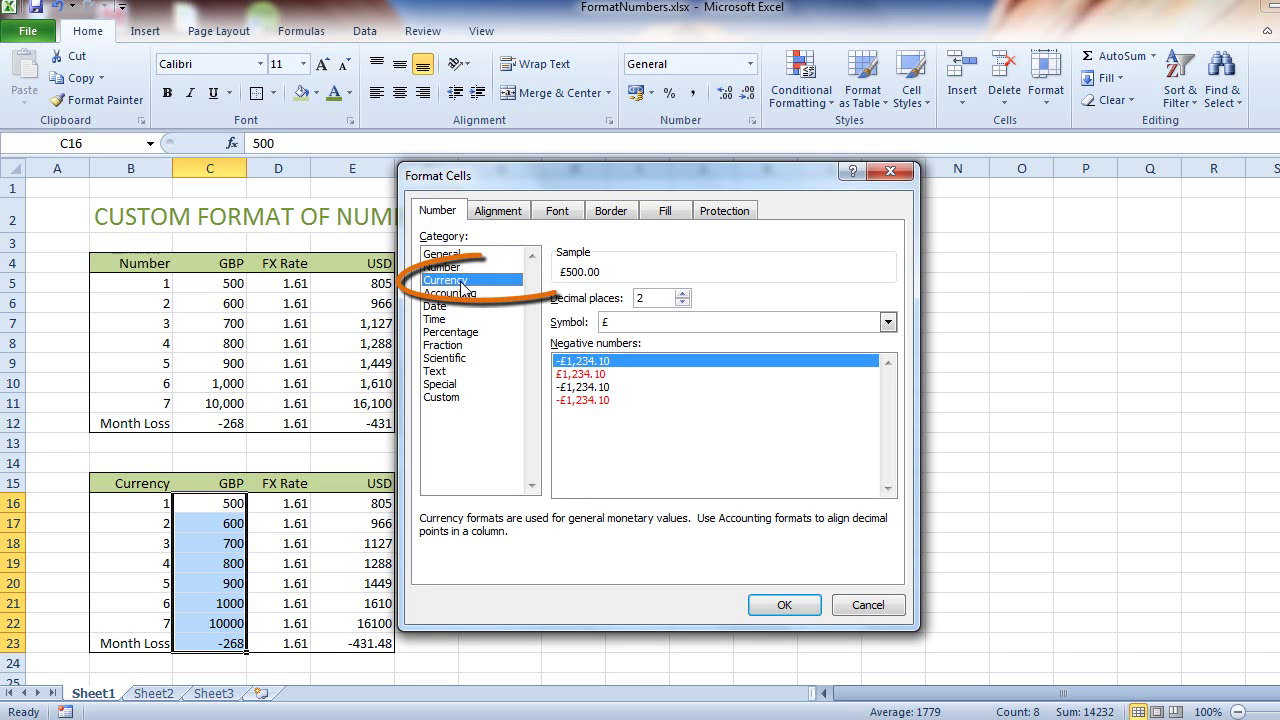
click(632, 322)
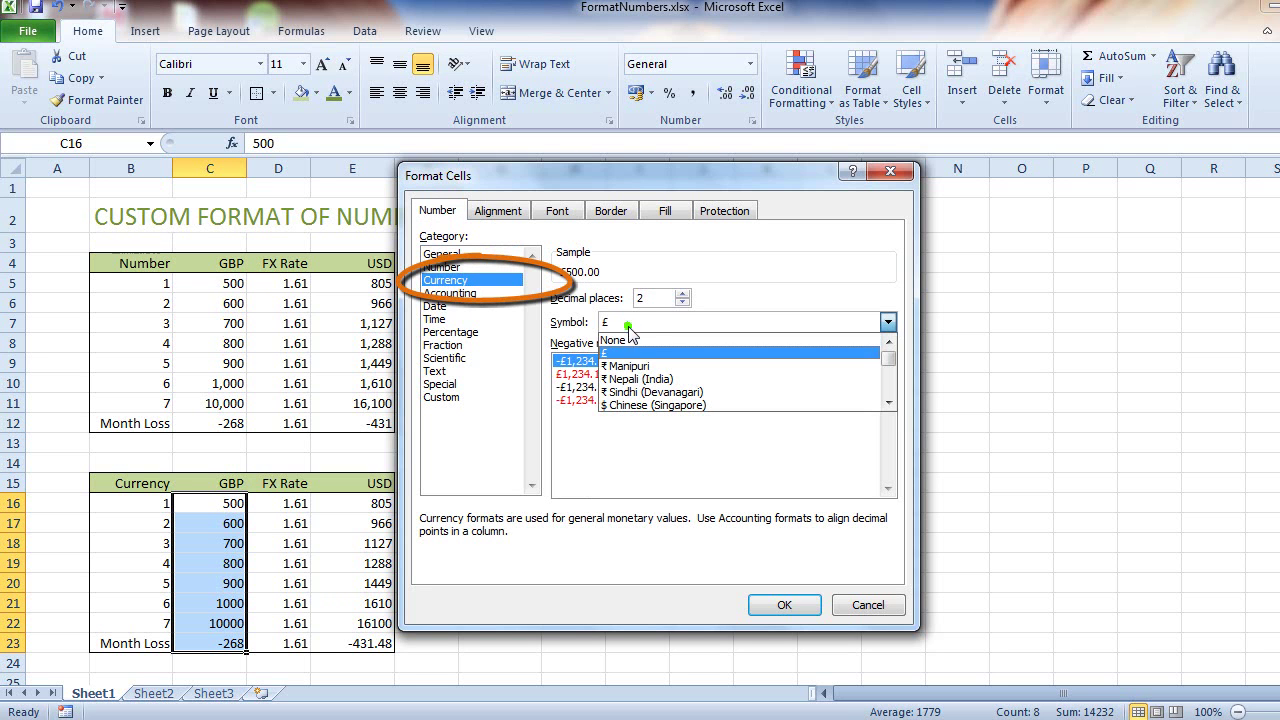
click(633, 354)
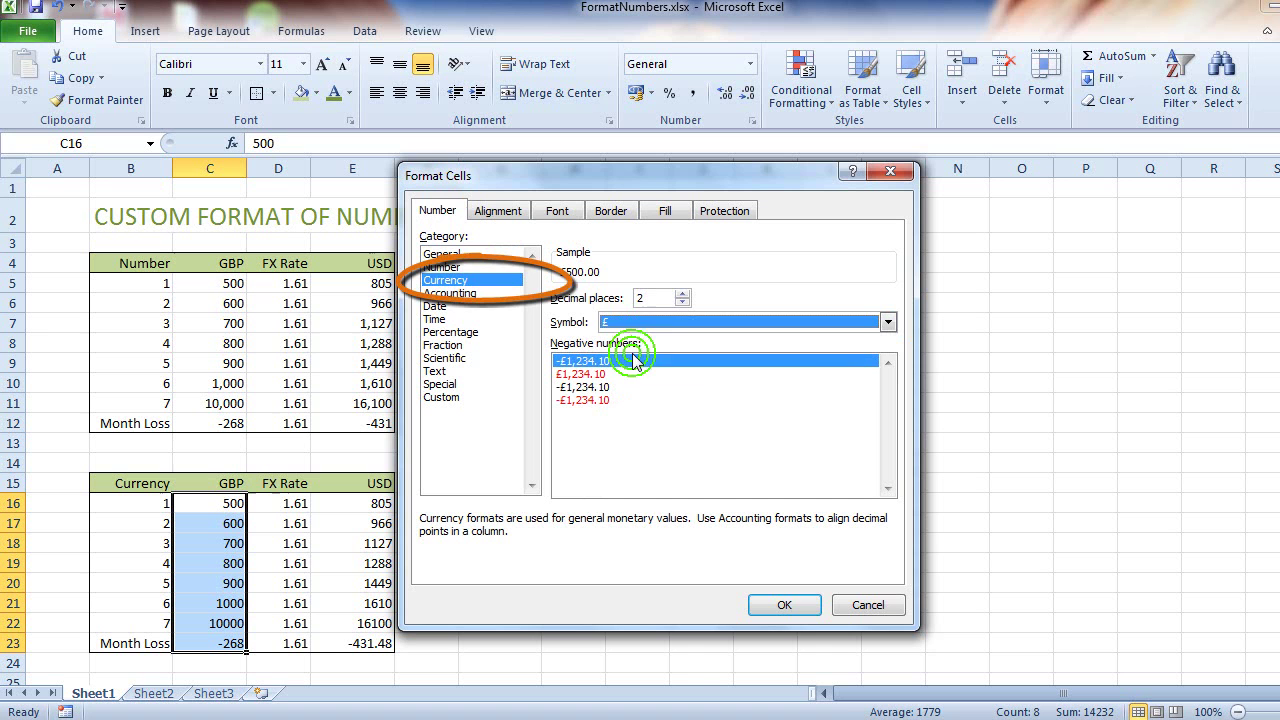
click(682, 302)
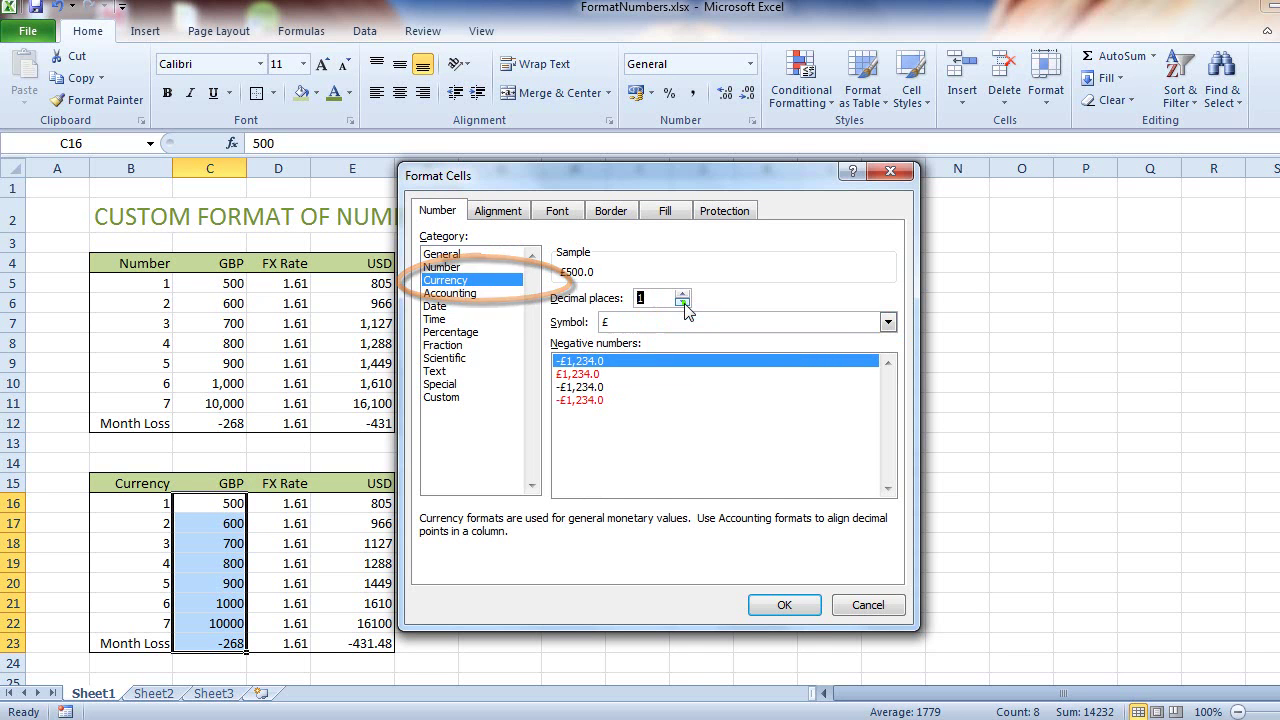
click(682, 302)
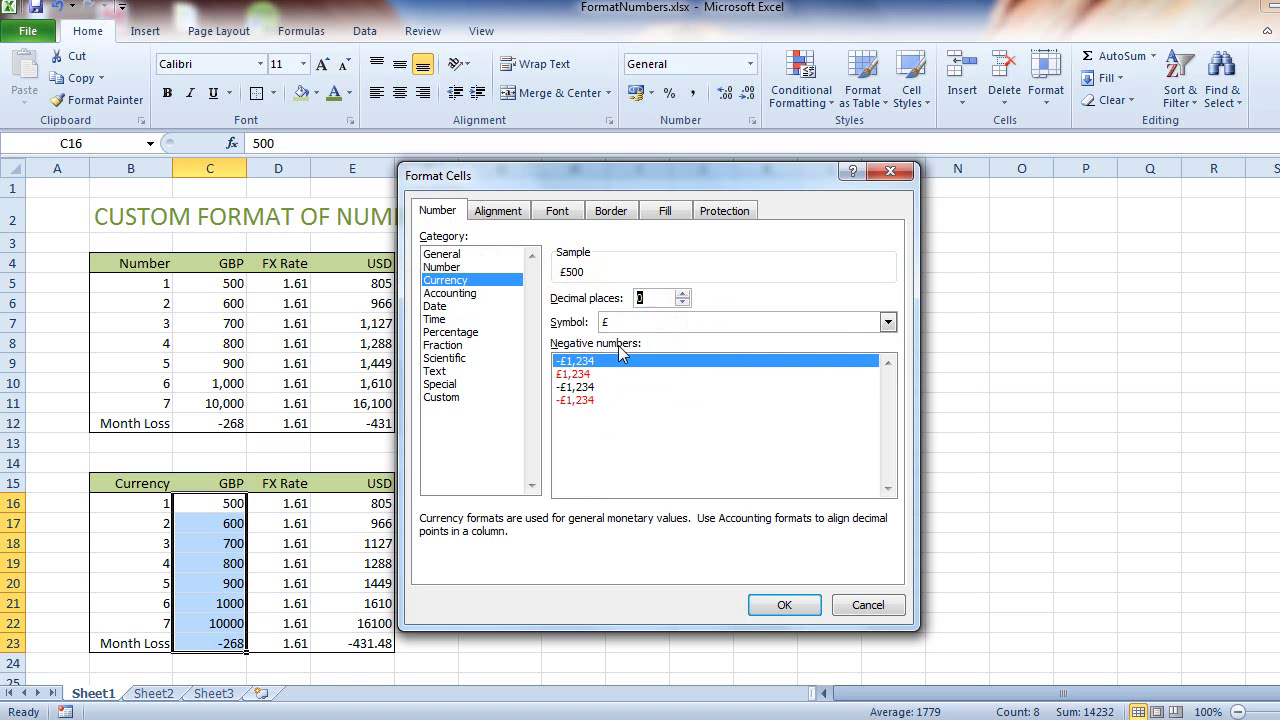
click(784, 606)
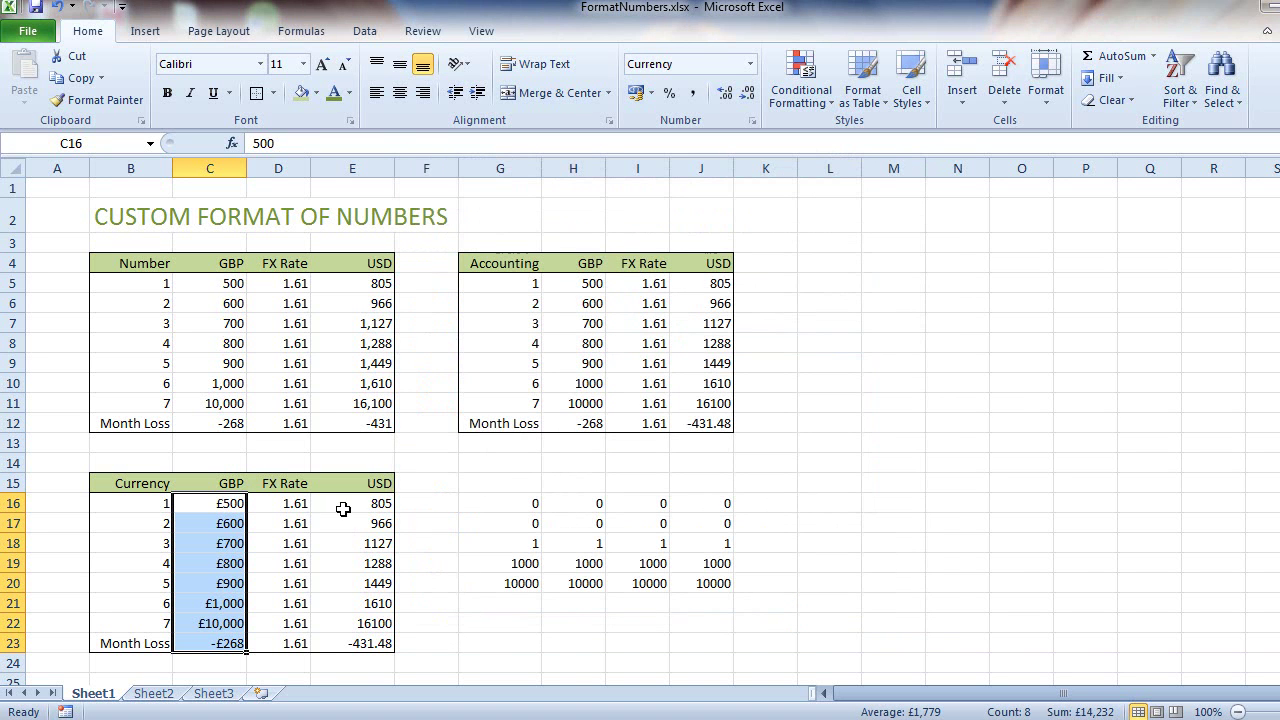
Choose the Currency format with the $ English (U.S.) symbol for the USD values in E16:E23.
drag(345, 507, 342, 645)
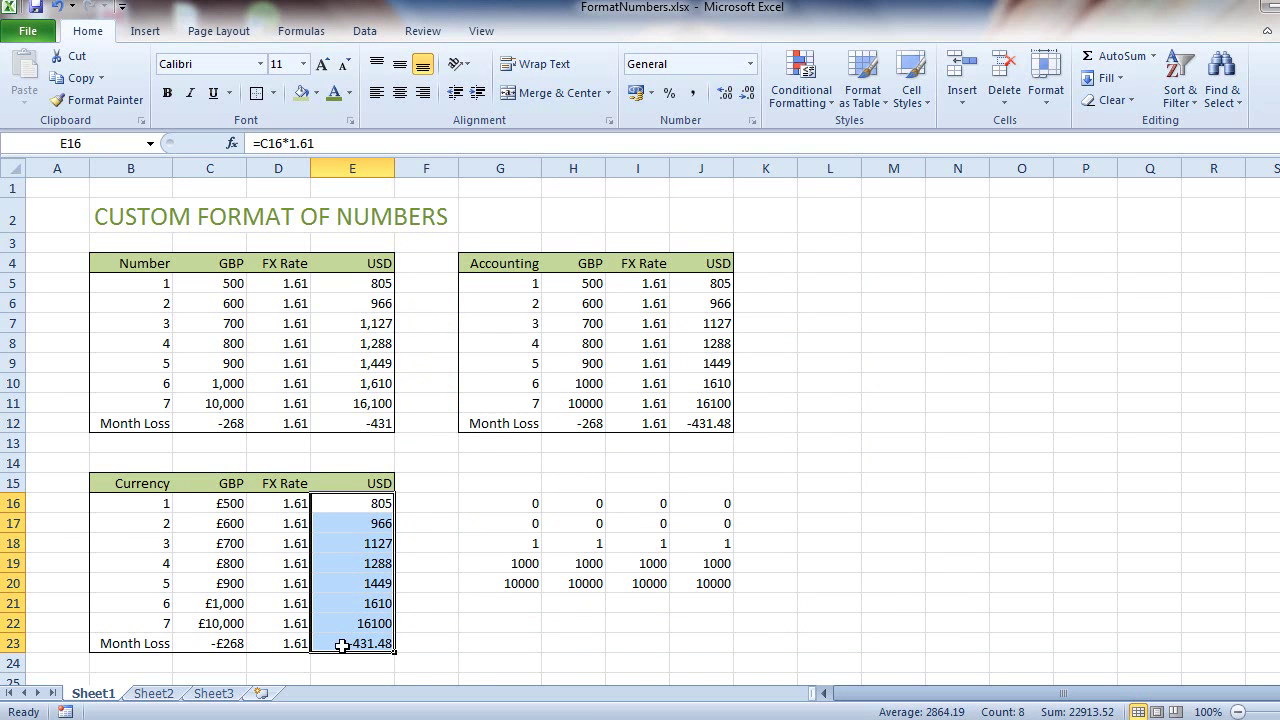
right_click(342, 645)
click(415, 569)
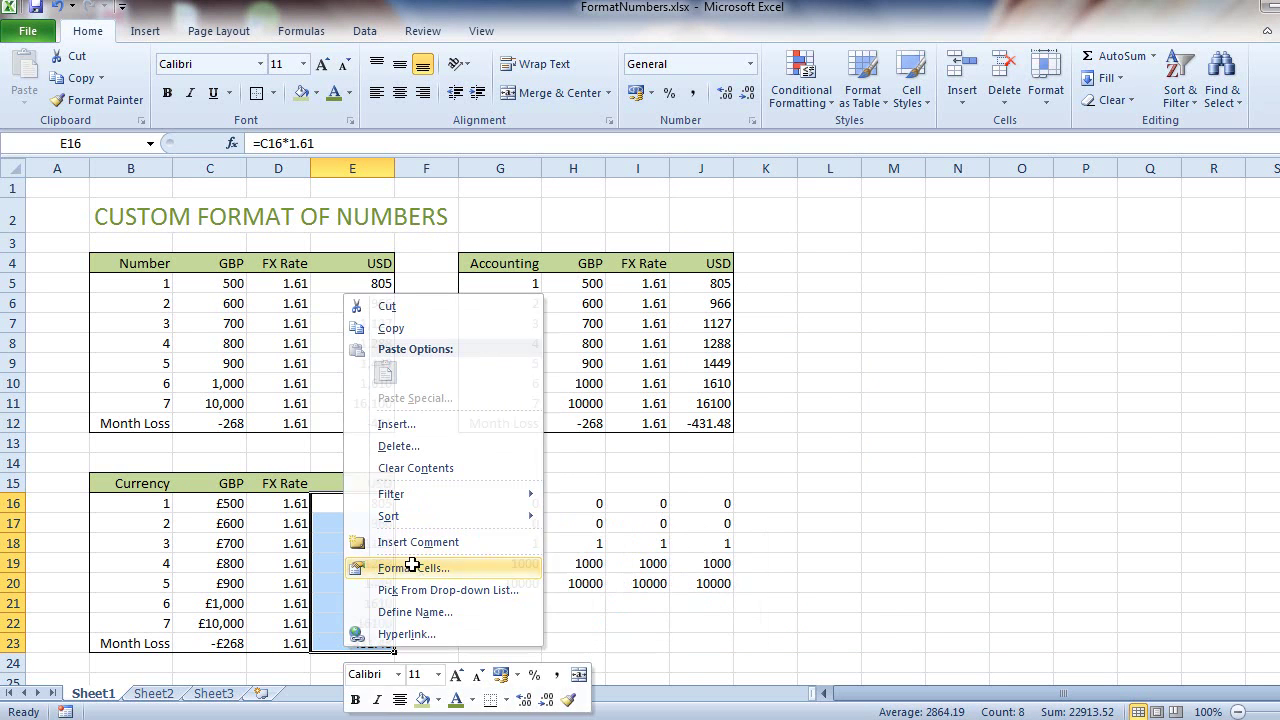
drag(413, 274, 741, 175)
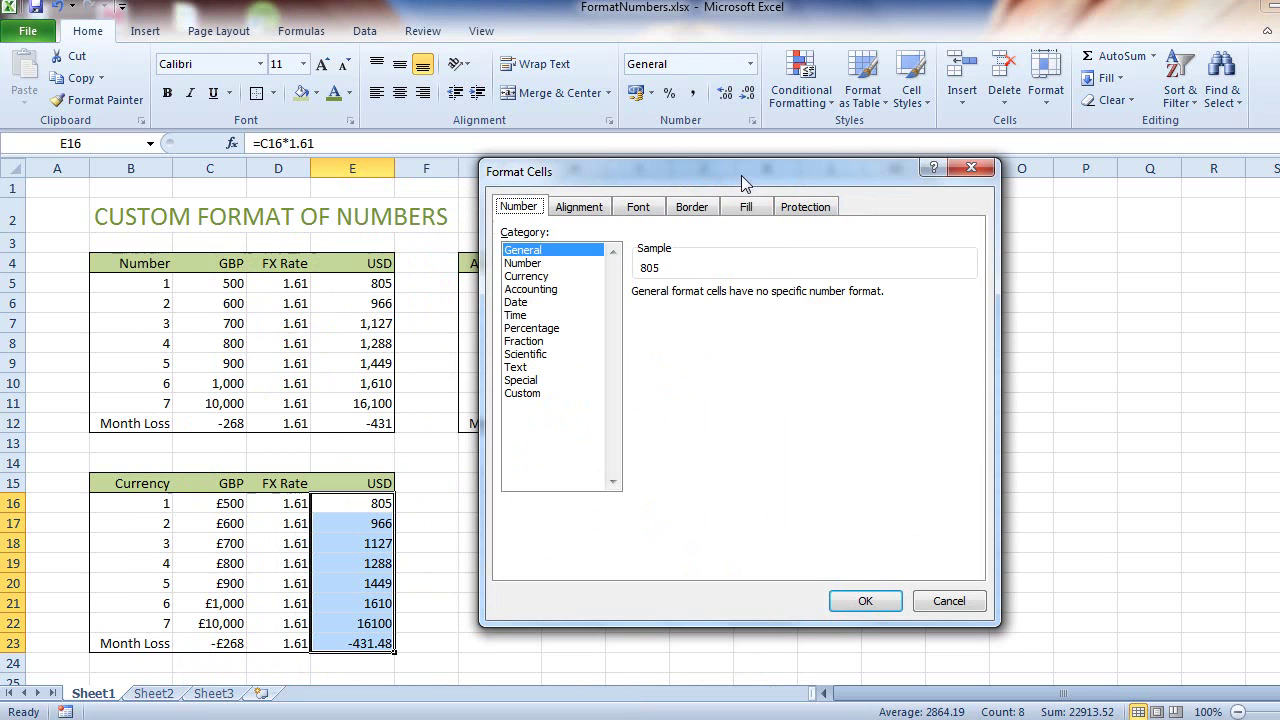
click(531, 276)
click(705, 318)
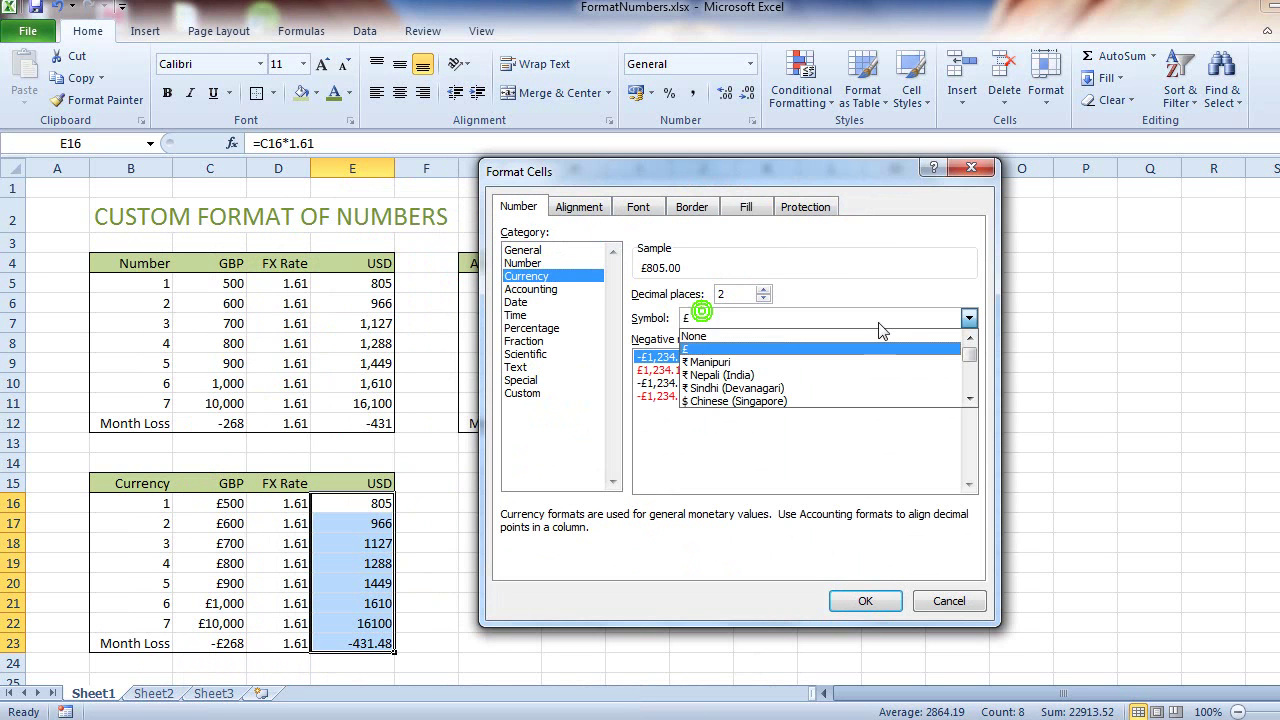
drag(969, 342, 970, 358)
click(760, 362)
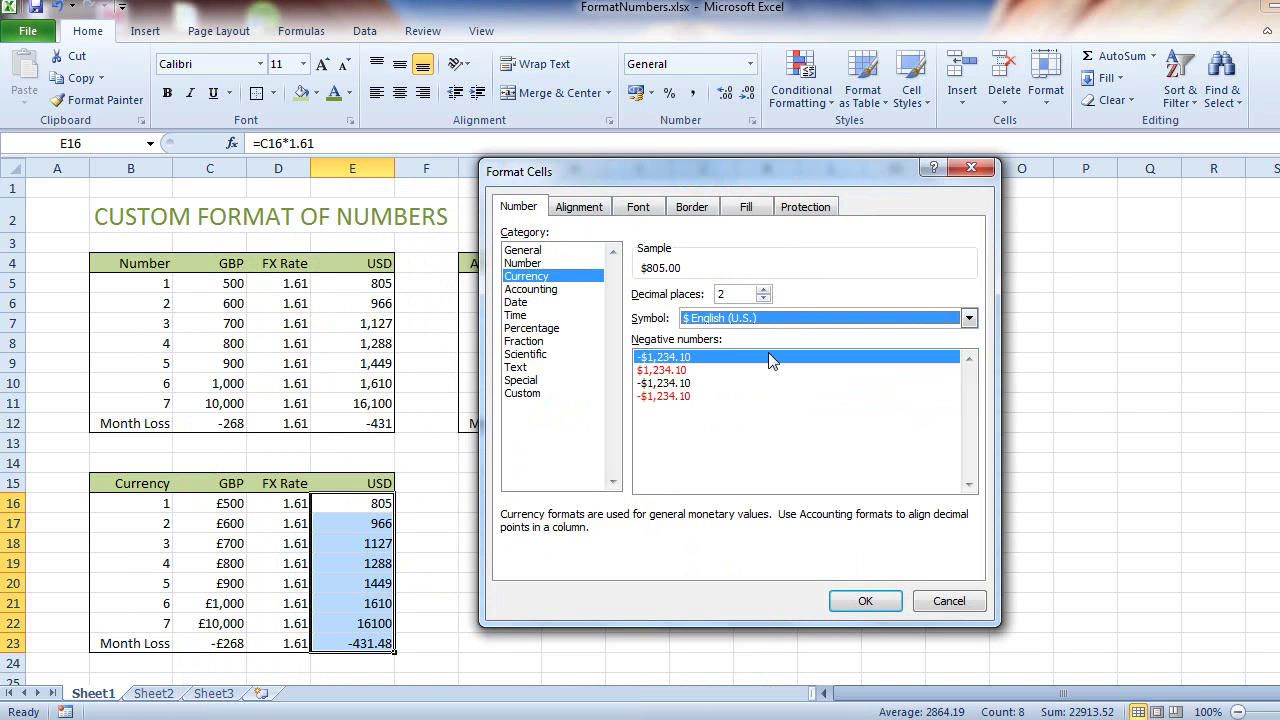
Reduce the dollar currency format to 0 decimal places and apply it to E16:E23.
click(763, 289)
click(763, 299)
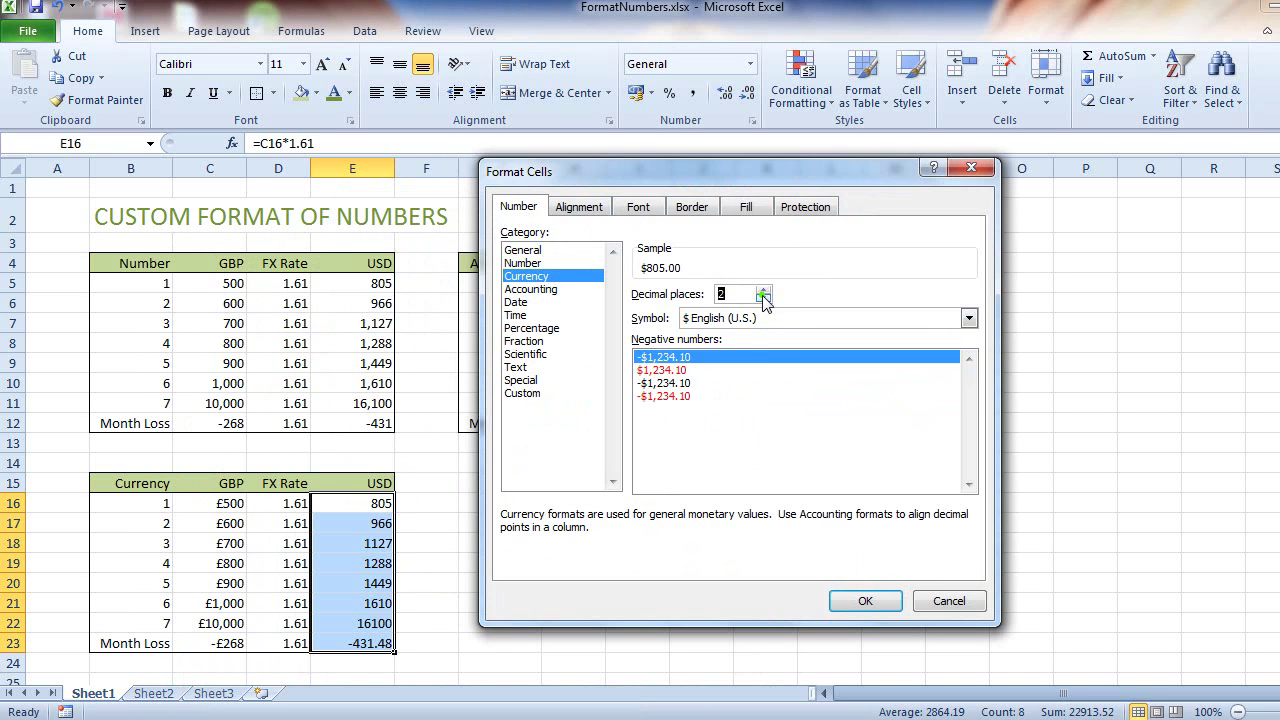
click(763, 299)
click(763, 299)
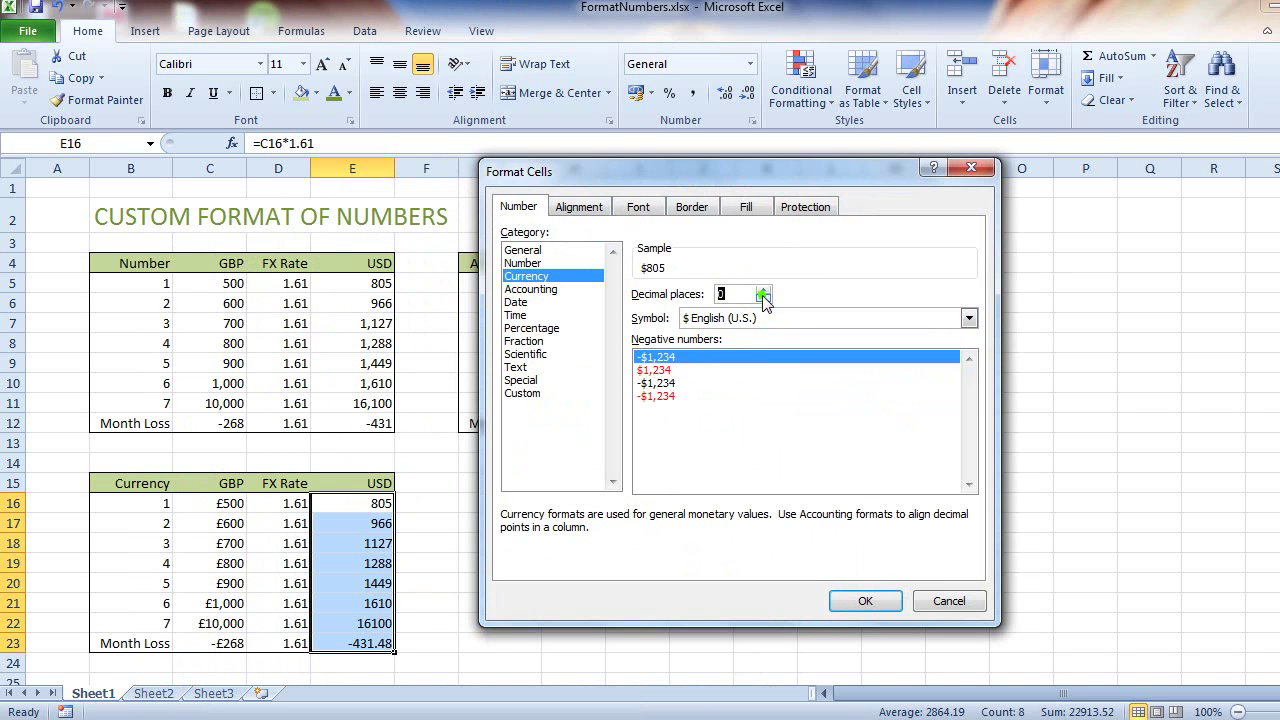
click(863, 602)
click(434, 491)
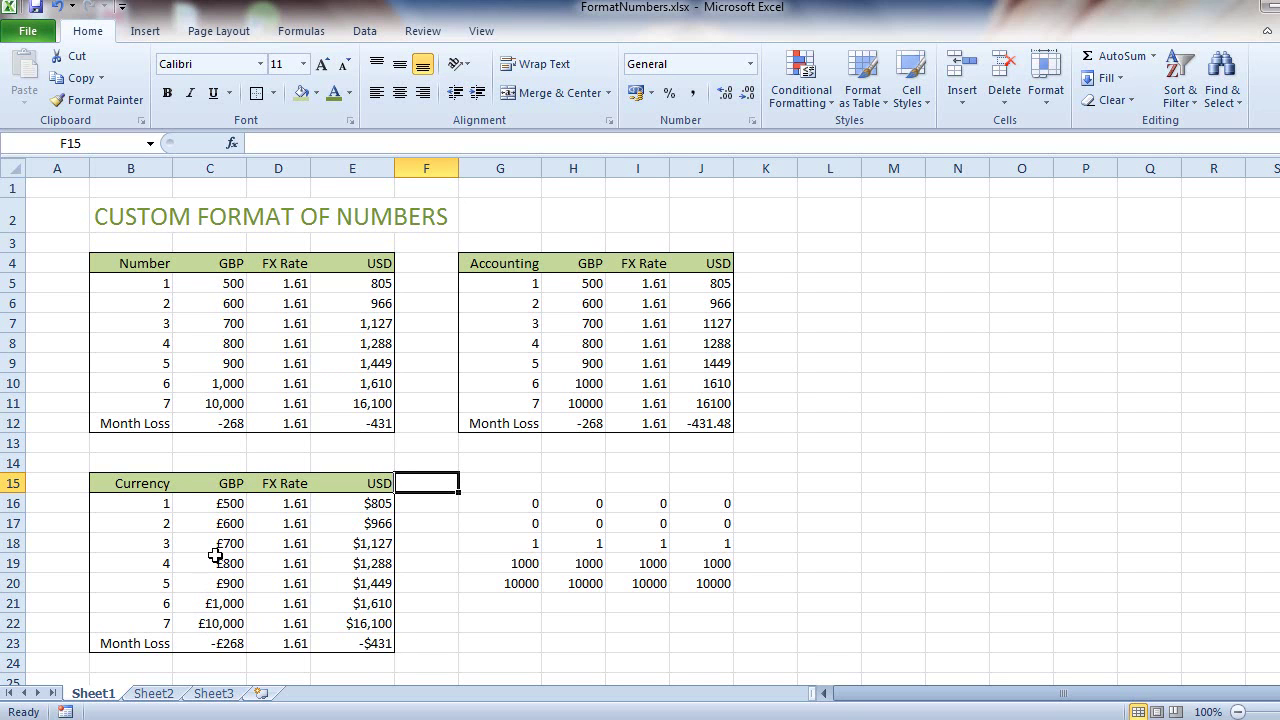
Inspect the first USD value and the Month Loss USD value in the Currency table.
click(376, 506)
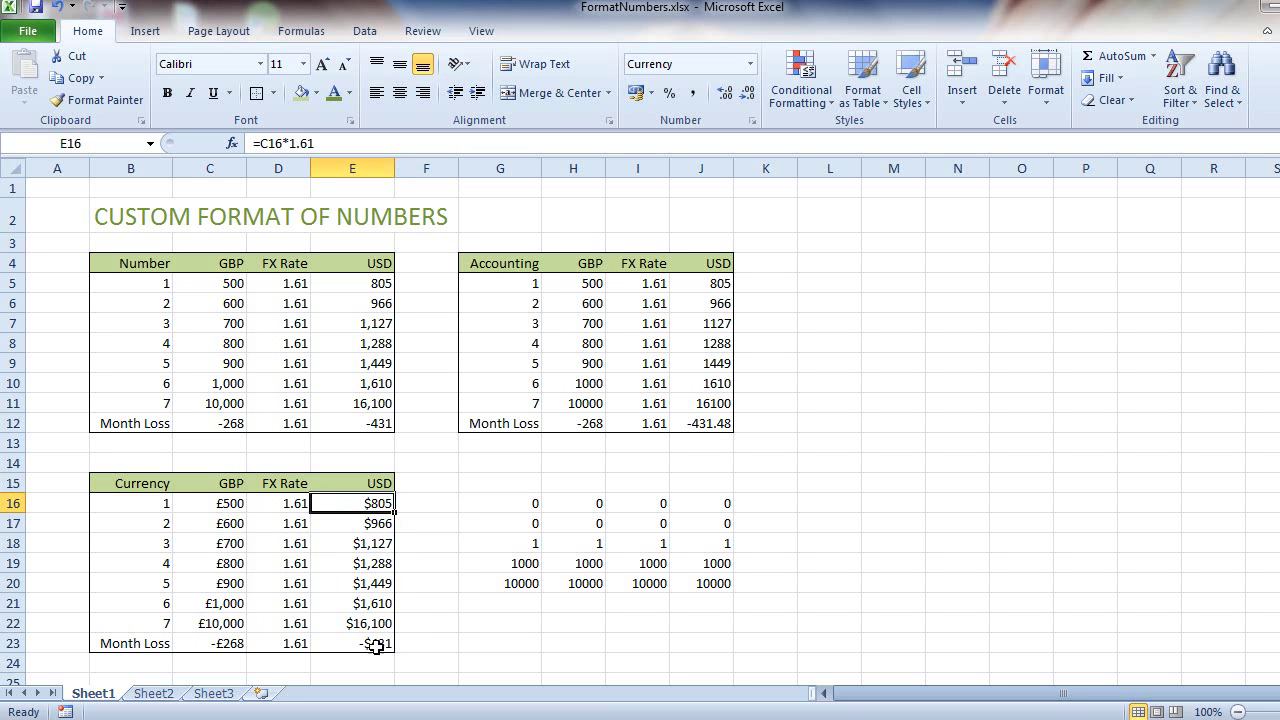
click(344, 659)
click(342, 645)
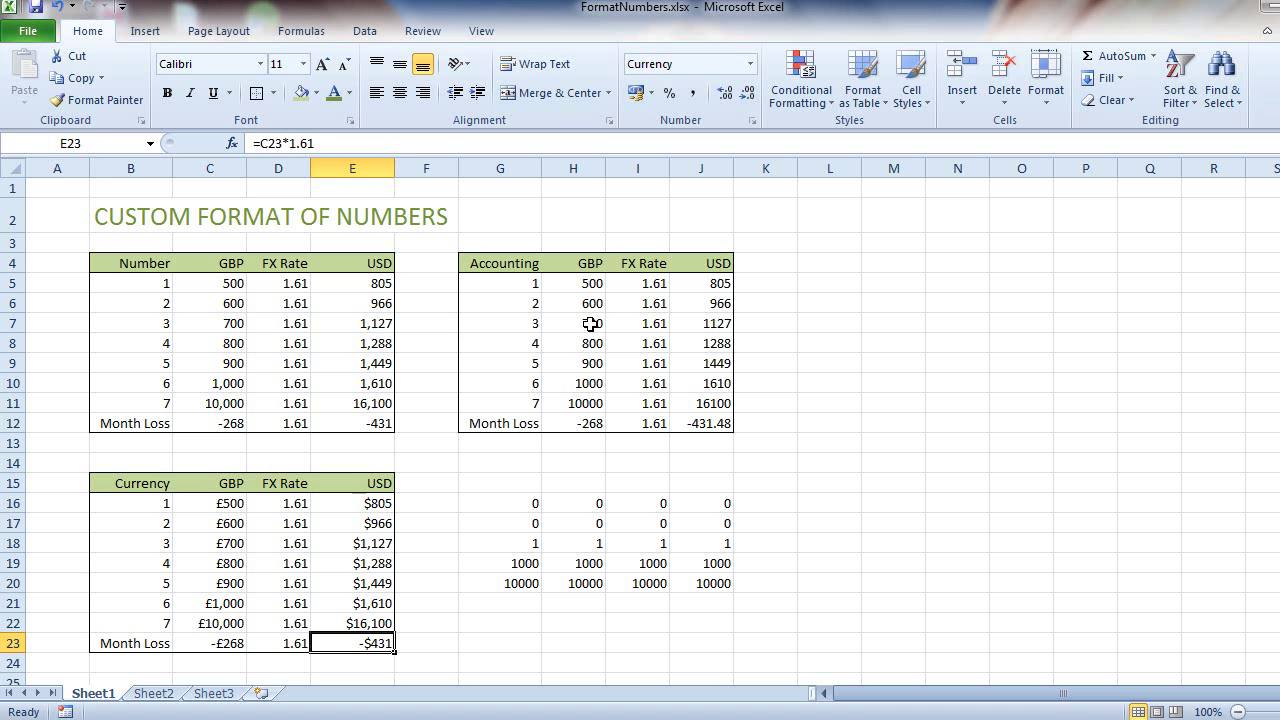
Apply the custom number format #,##0;[Red]-#,##0 to the Accounting table's GBP values in H5:H12.
drag(590, 283, 590, 425)
right_click(590, 424)
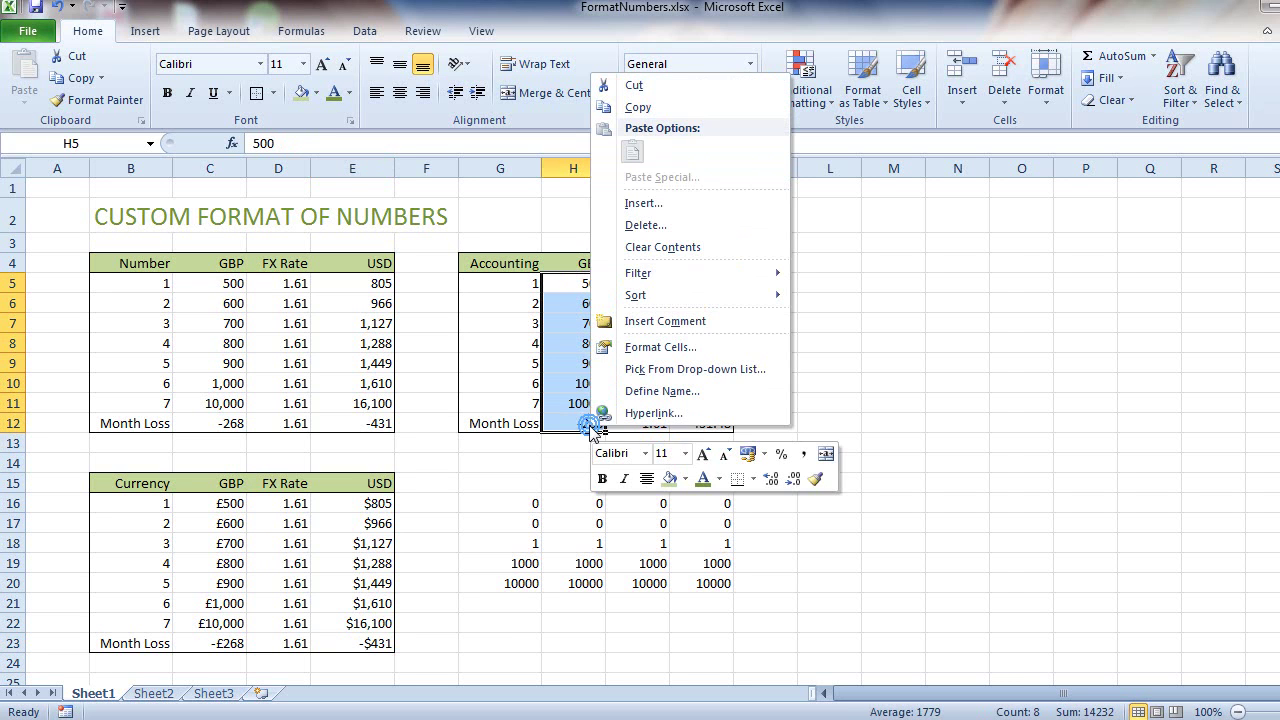
click(642, 349)
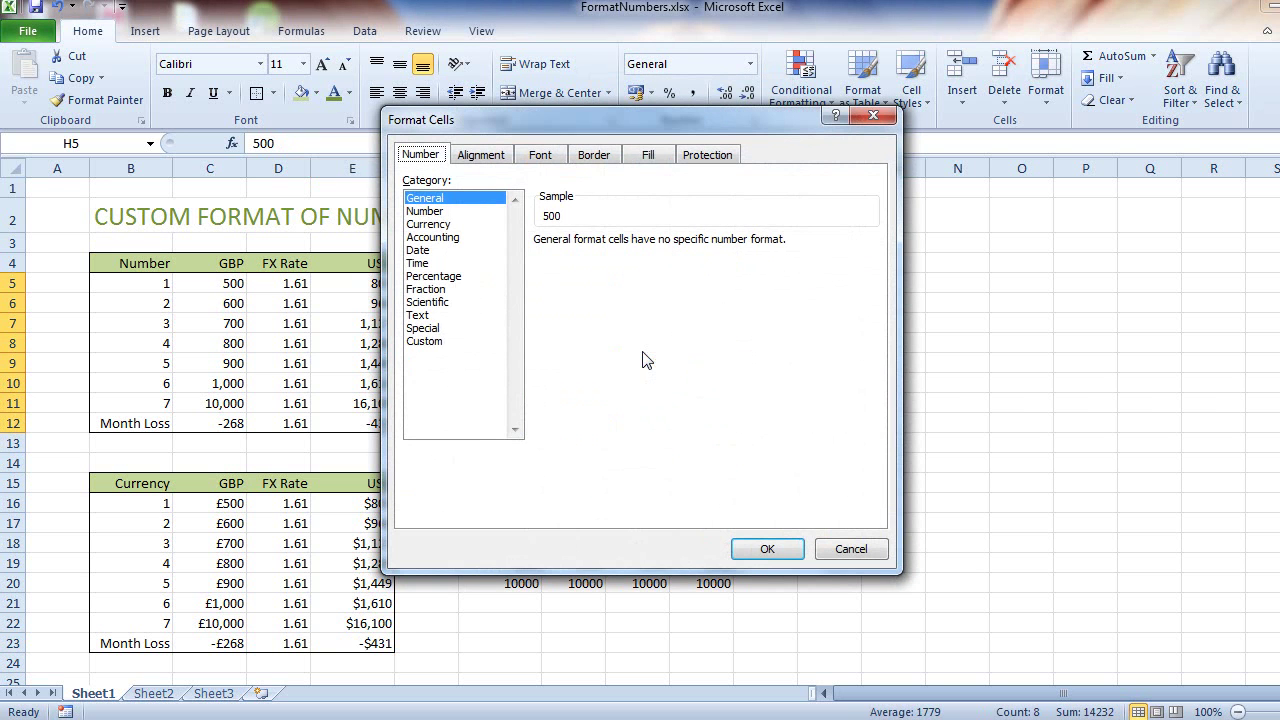
click(436, 344)
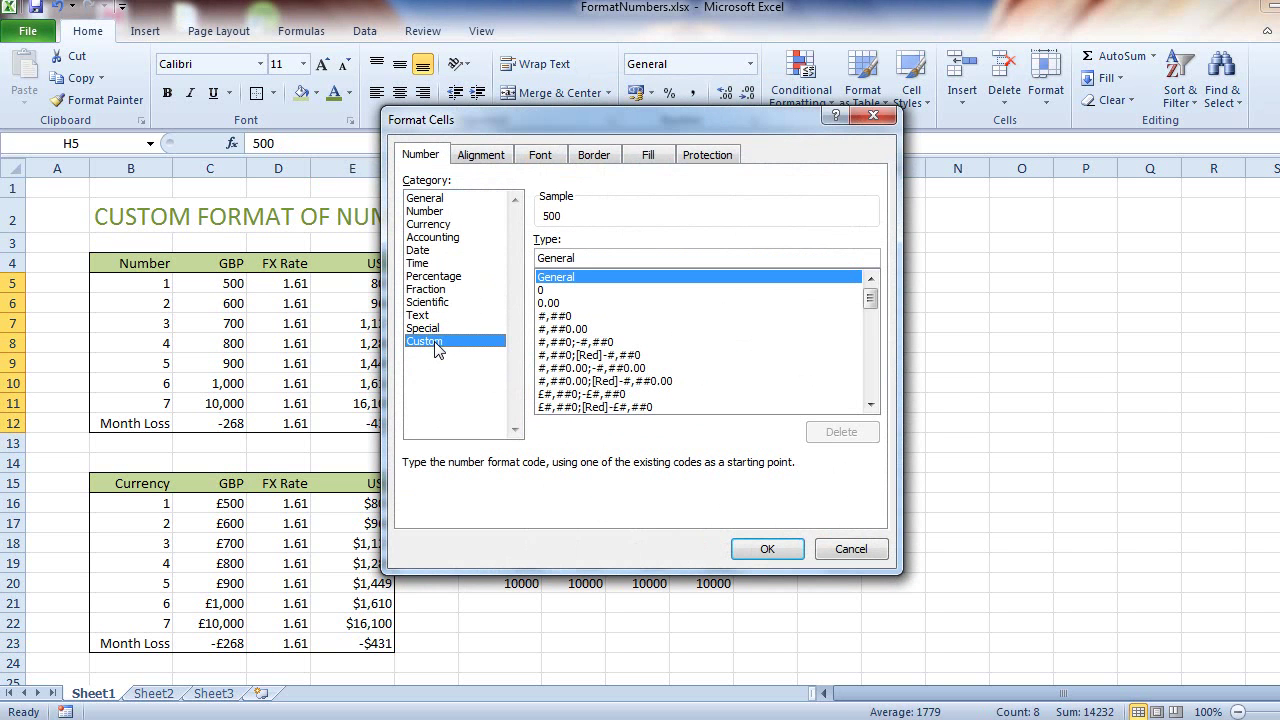
click(593, 257)
drag(593, 257, 522, 268)
click(606, 356)
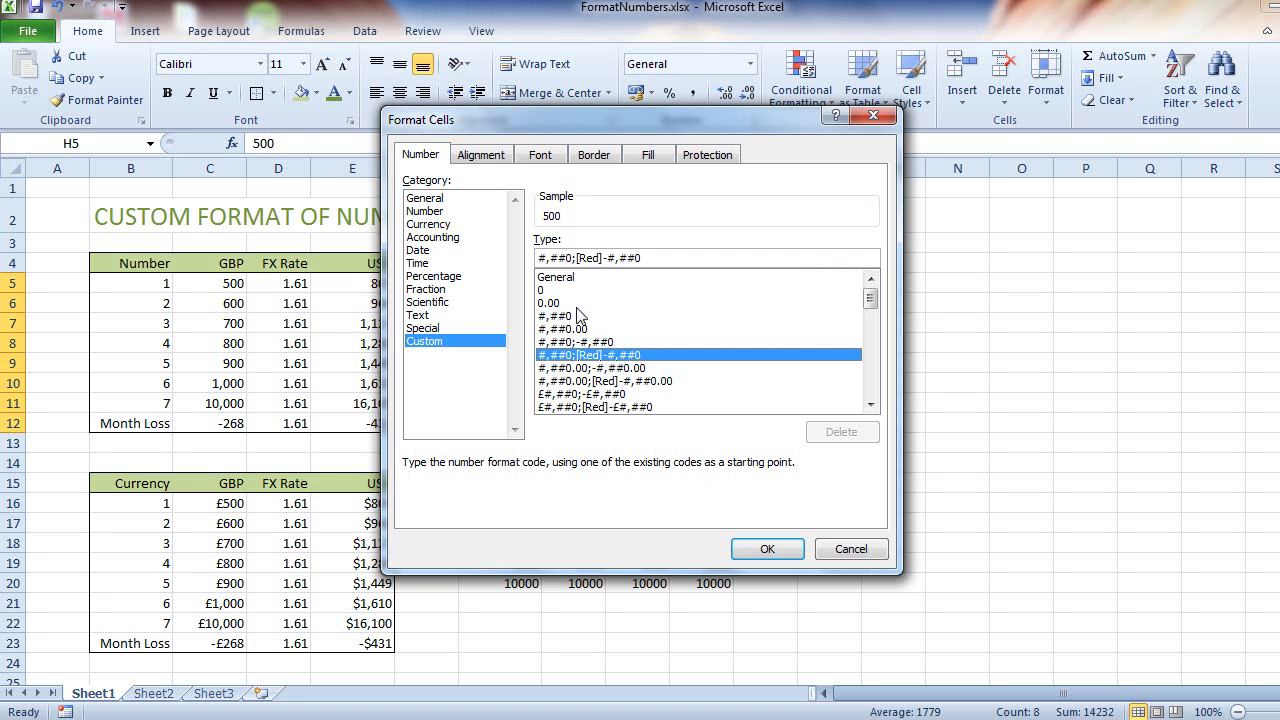
click(750, 547)
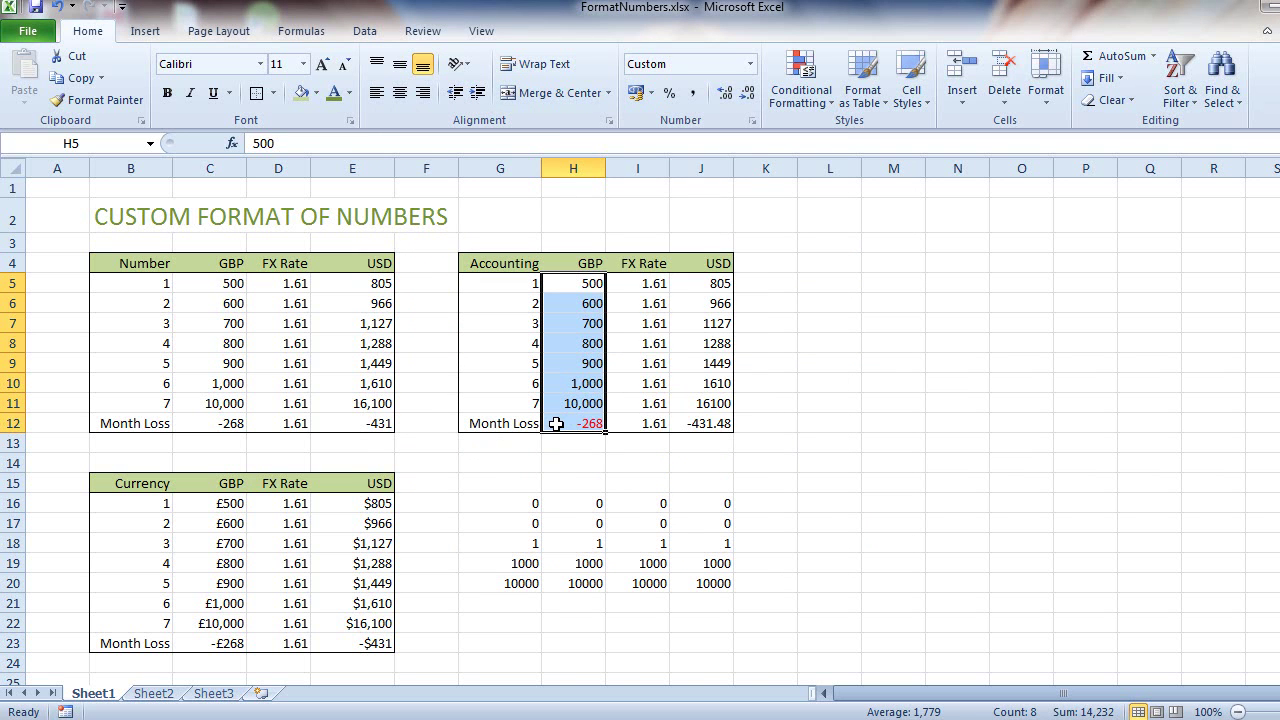
Remove the minus sign from the red negative section of the custom number format for H5:H12.
right_click(556, 424)
click(604, 349)
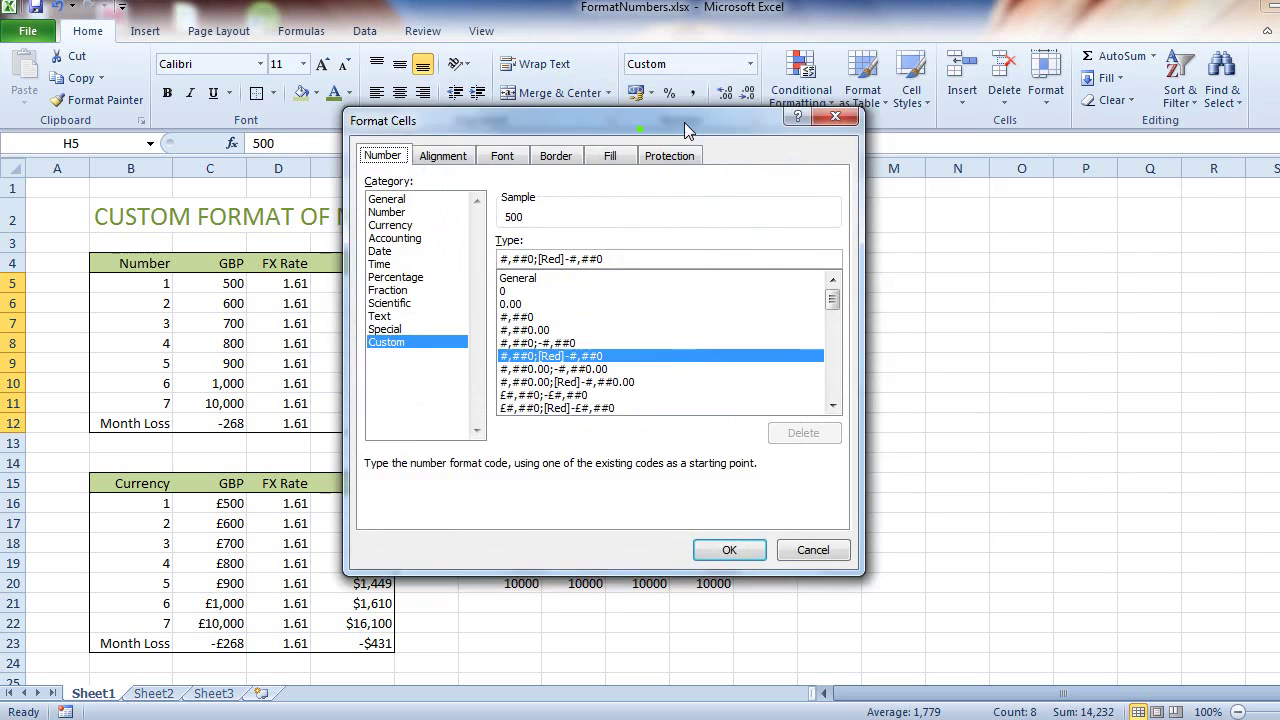
drag(686, 128, 1062, 128)
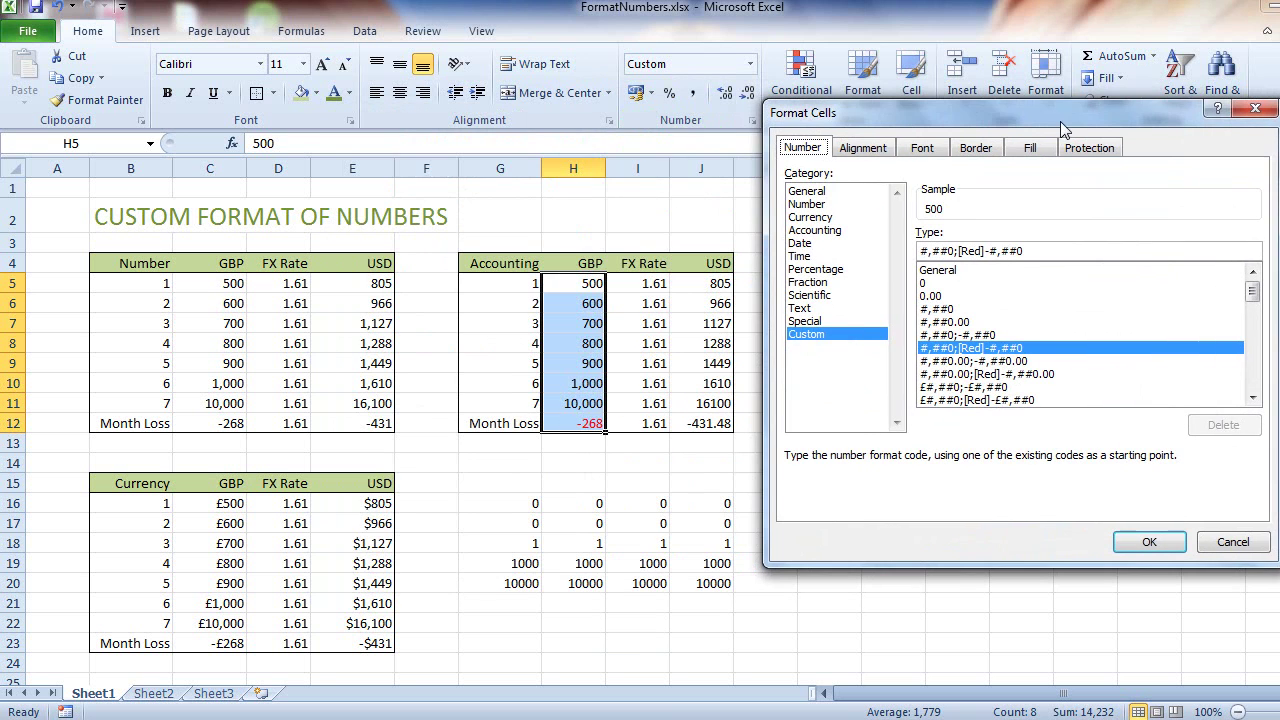
click(958, 251)
drag(922, 251, 957, 251)
click(962, 250)
click(991, 250)
key(BackSpace)
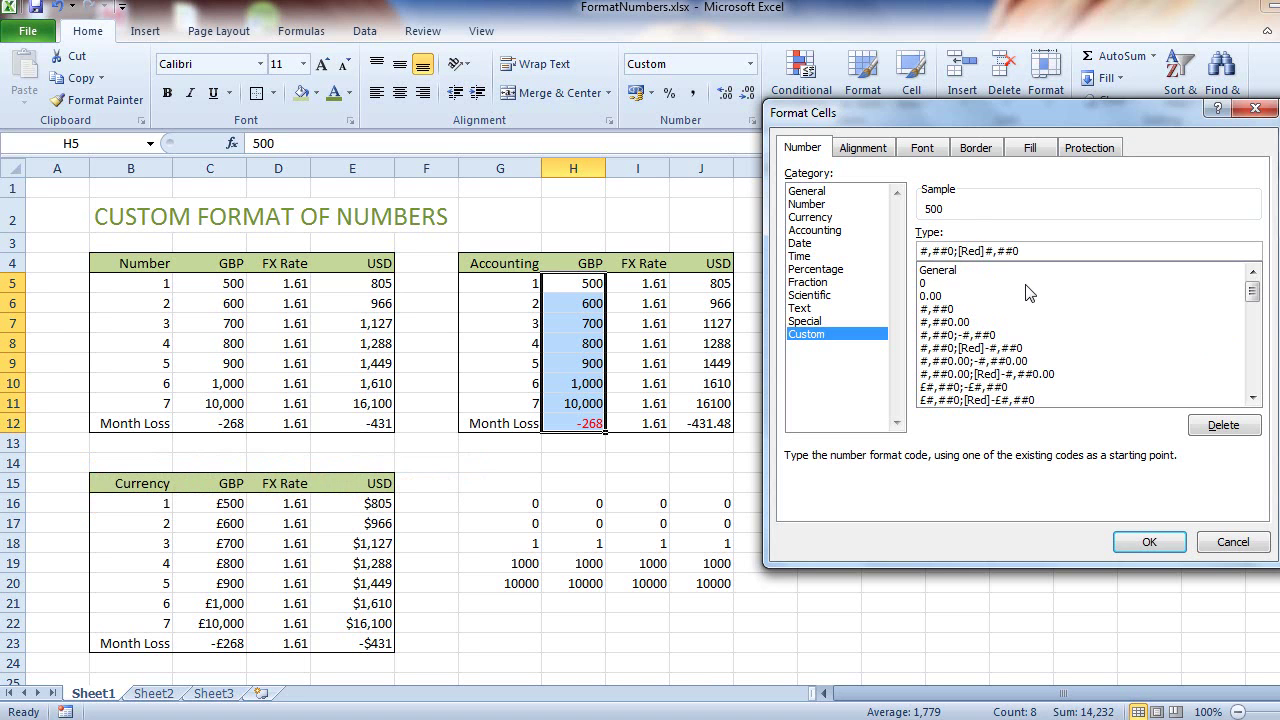
Enclose the negative section in parentheses as #,##0;[Red](#,##0), apply the format to H5:H12 and check the Month Loss value.
text(()
shift+click(1039, 250)
click(1039, 250)
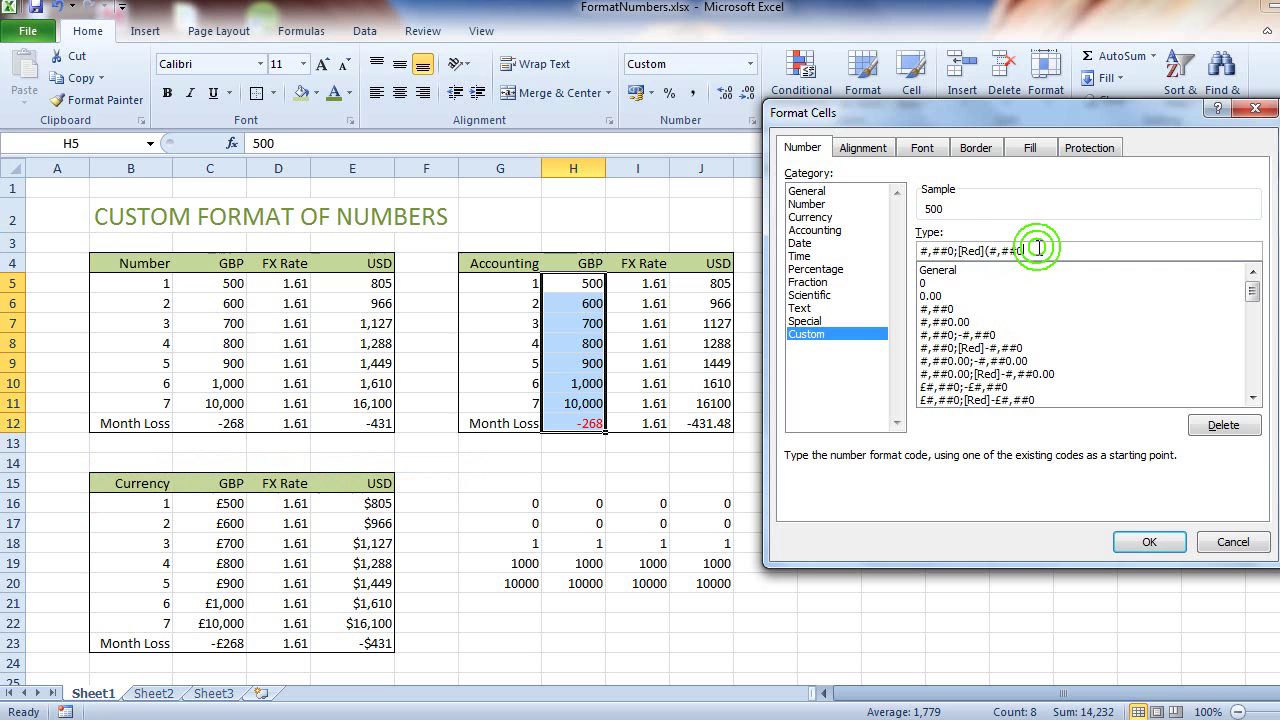
text())
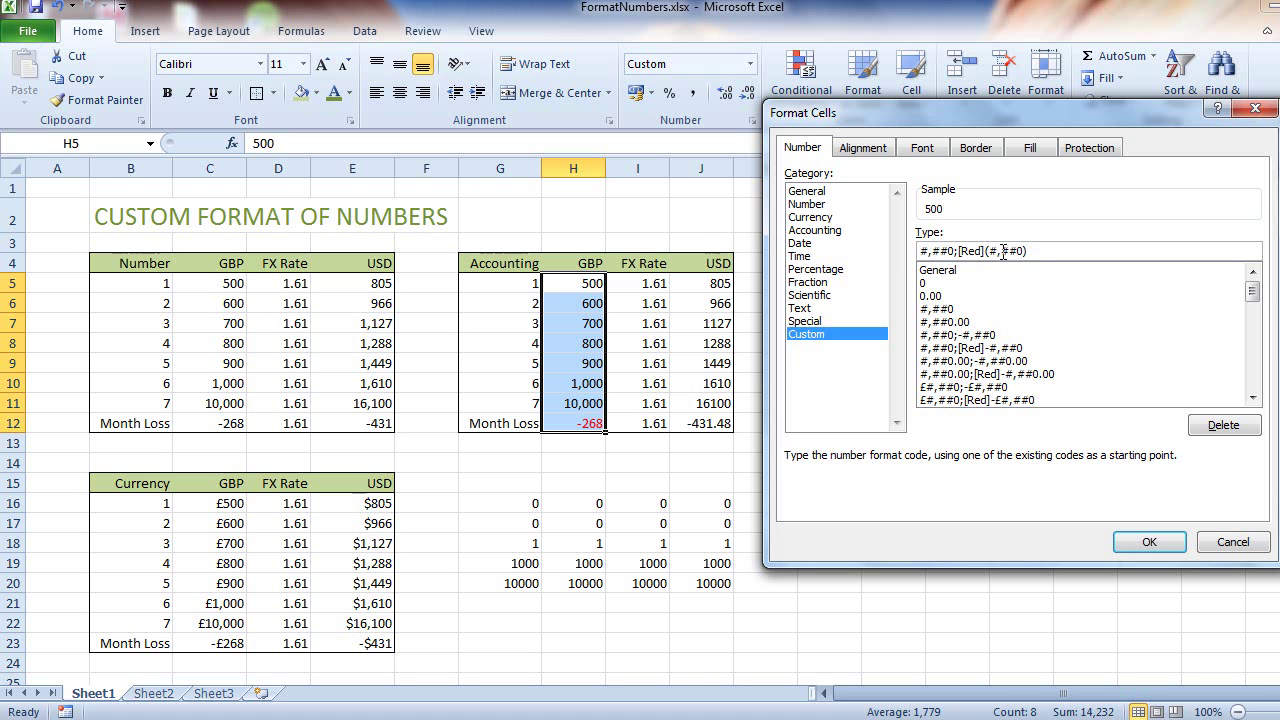
click(1000, 252)
click(1132, 544)
click(765, 503)
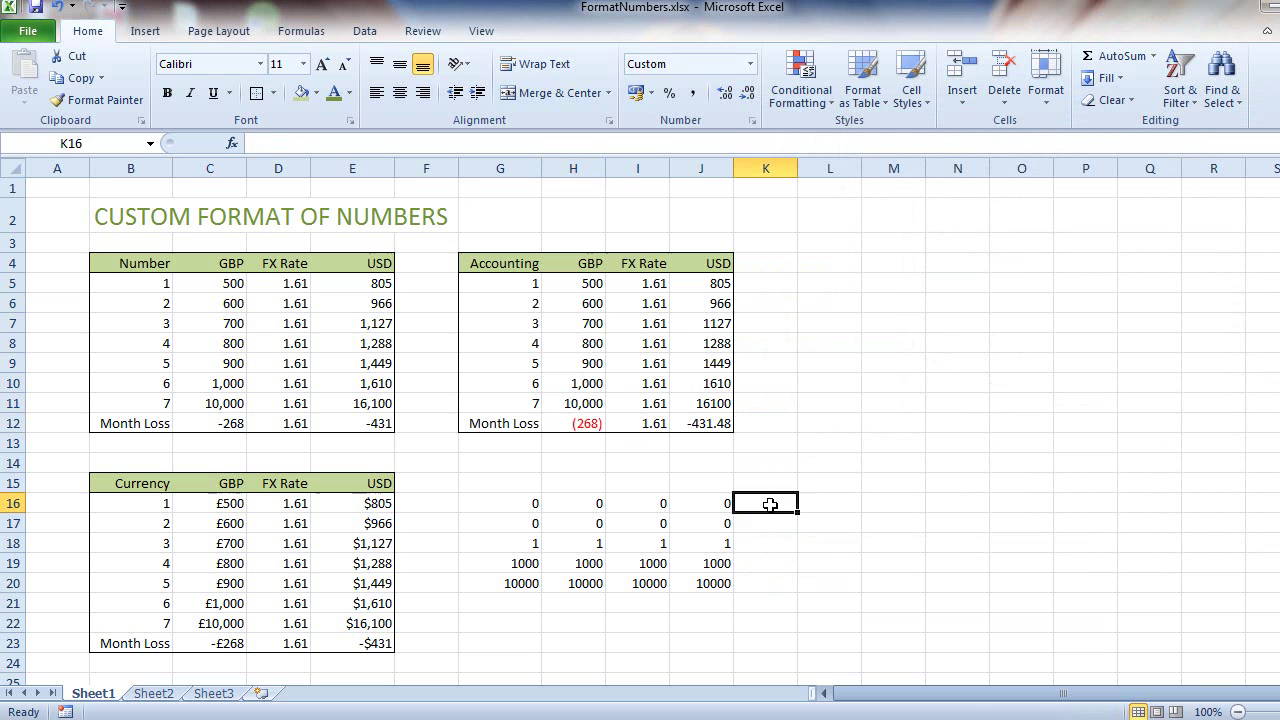
click(563, 424)
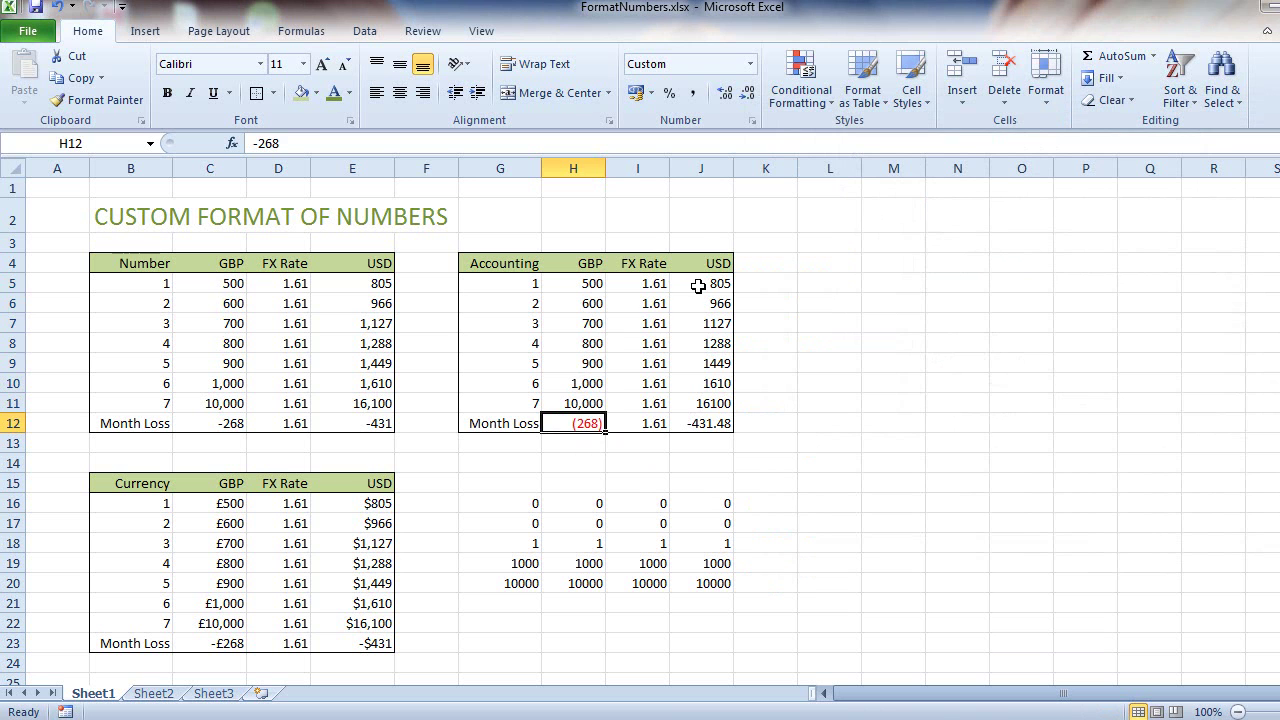
Apply the custom number format #,##0;[Red](#,##0) to the Accounting table's USD values in J5:J12.
drag(690, 285, 692, 425)
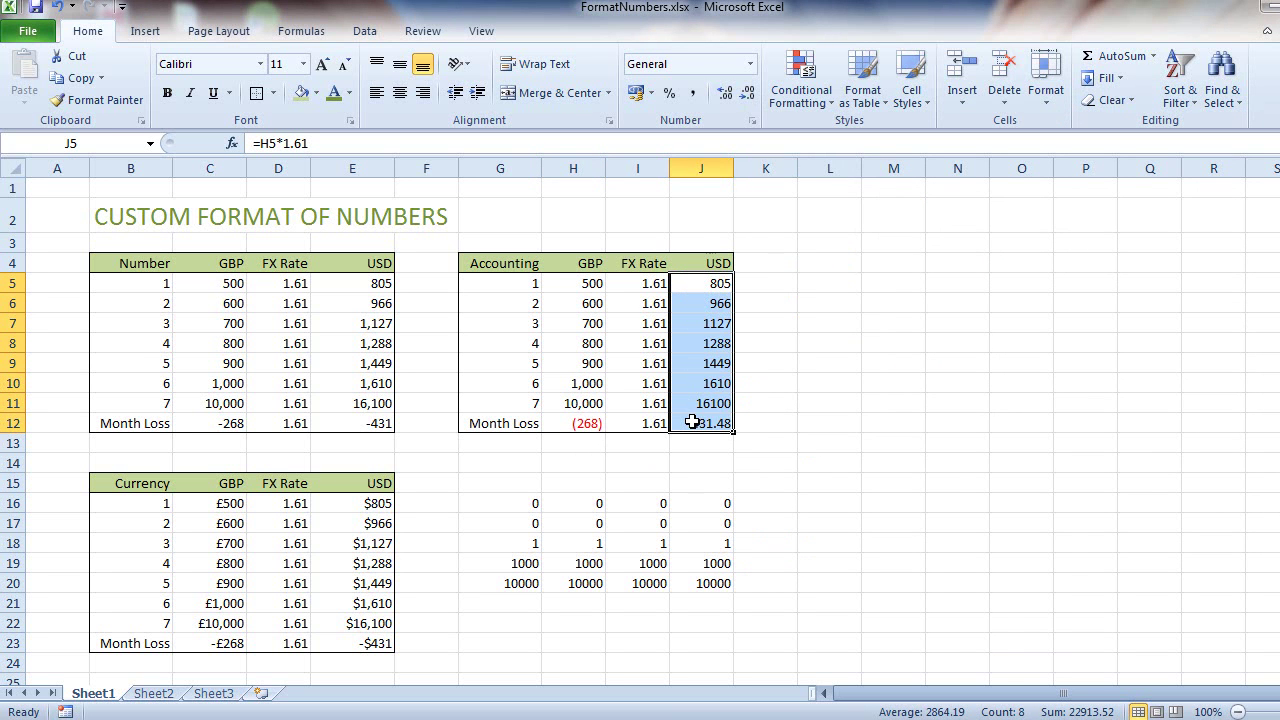
right_click(692, 425)
click(752, 343)
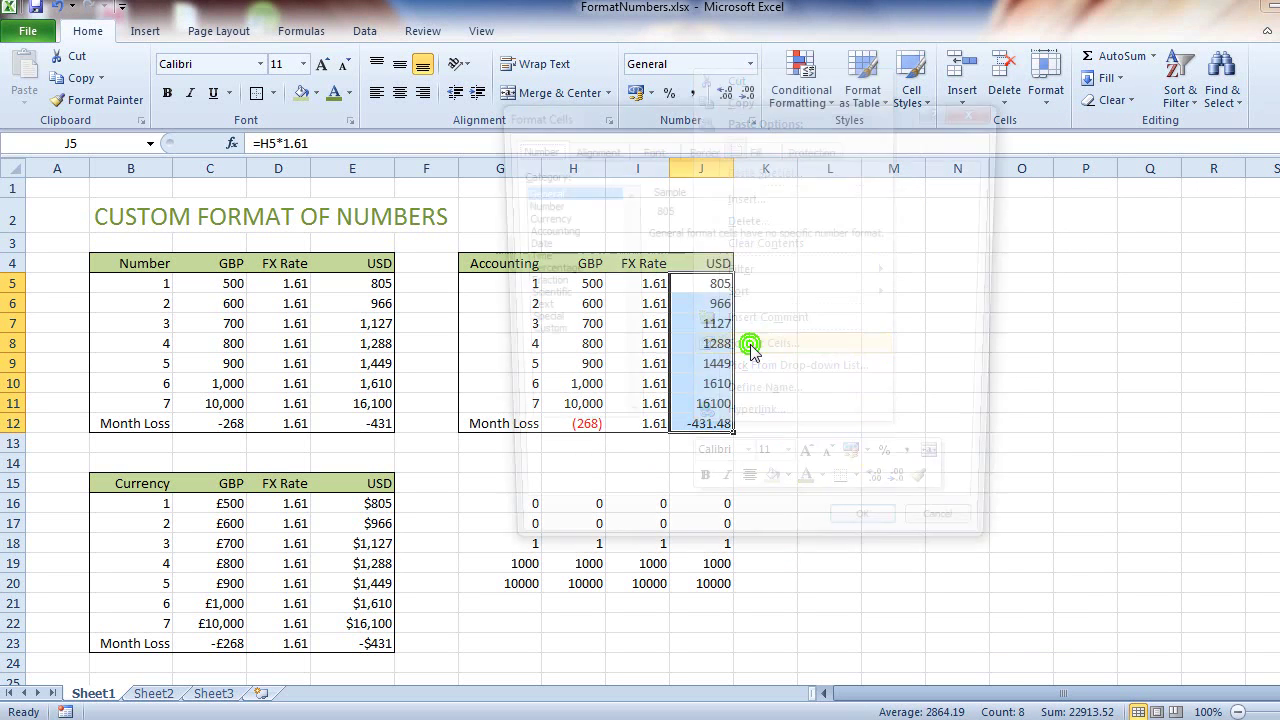
click(535, 334)
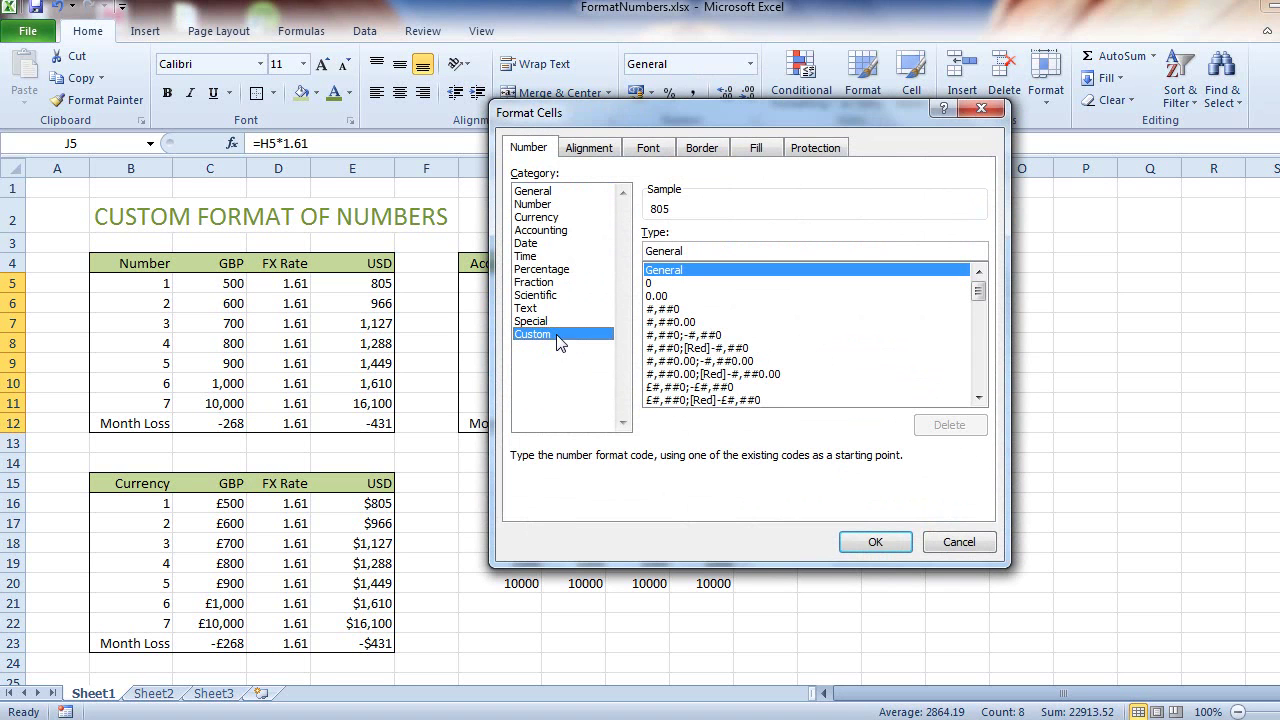
click(676, 336)
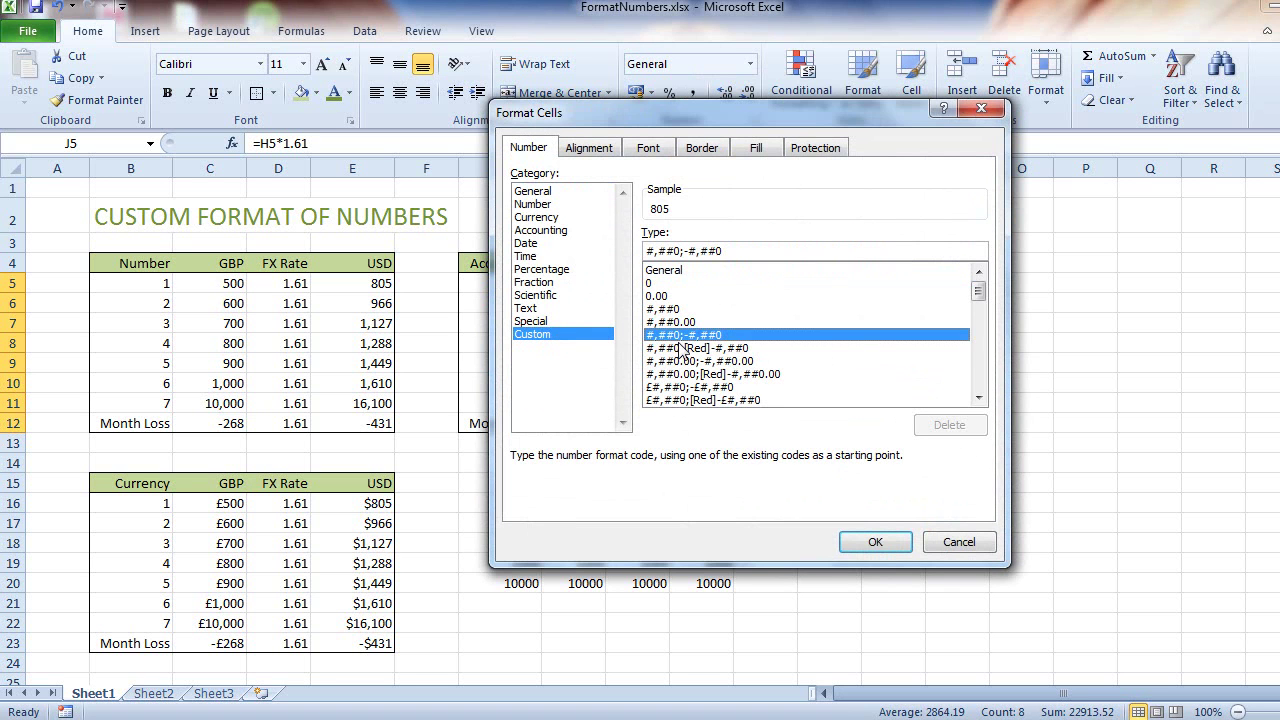
click(679, 347)
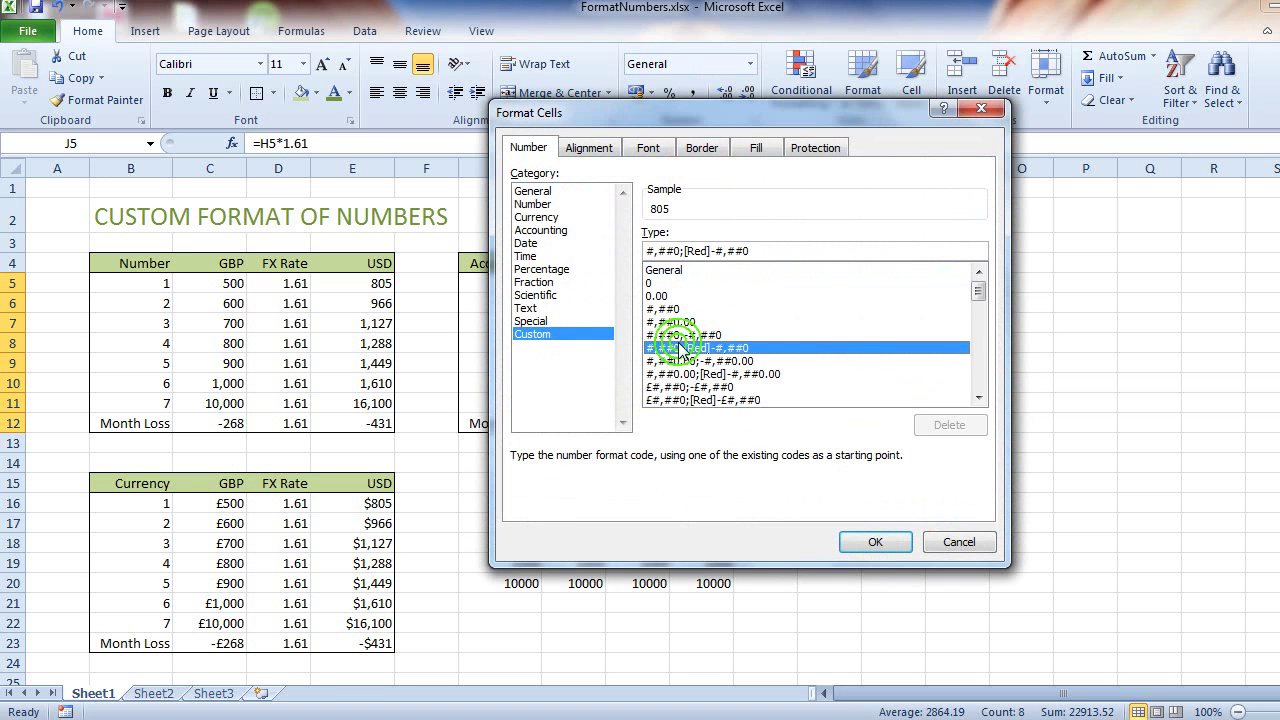
click(715, 250)
key(BackSpace)
text(()
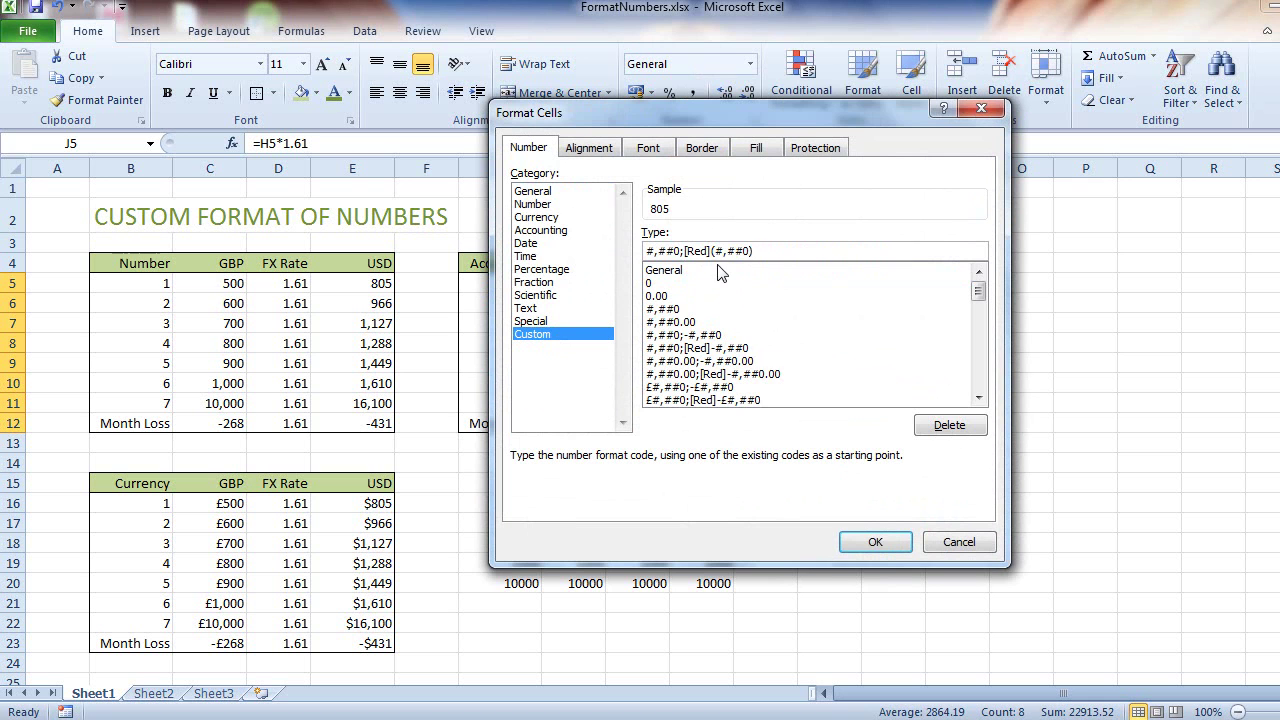
click(886, 538)
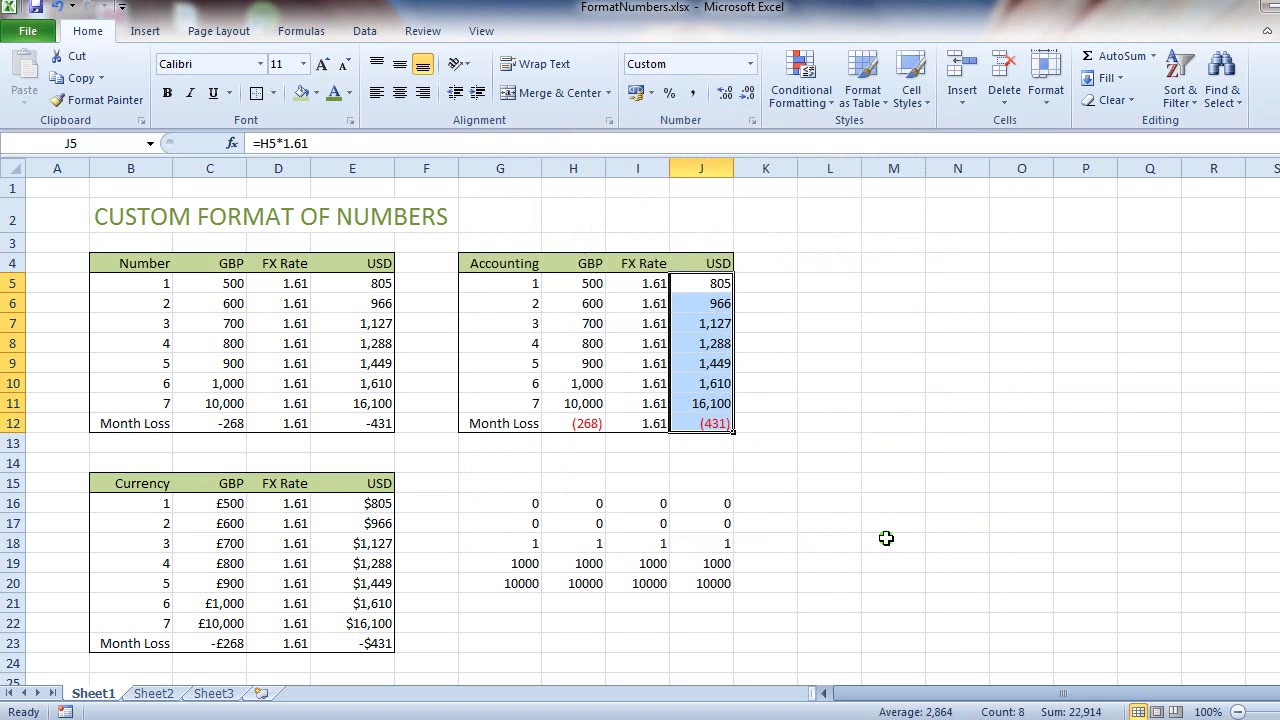
click(780, 416)
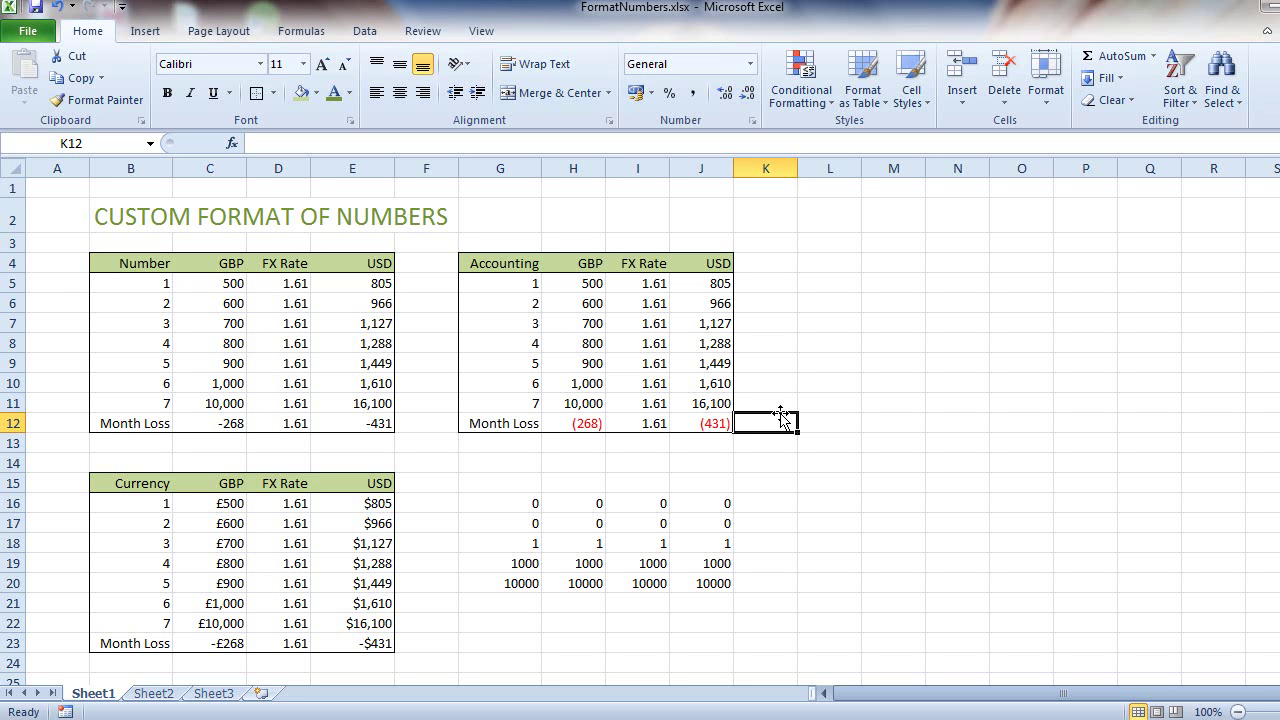
Start a custom number format for the zeros in G16:J16 from #,##0;[Red]-#,##0 and remove the minus sign from its negative section.
click(504, 501)
drag(525, 500, 688, 500)
right_click(688, 500)
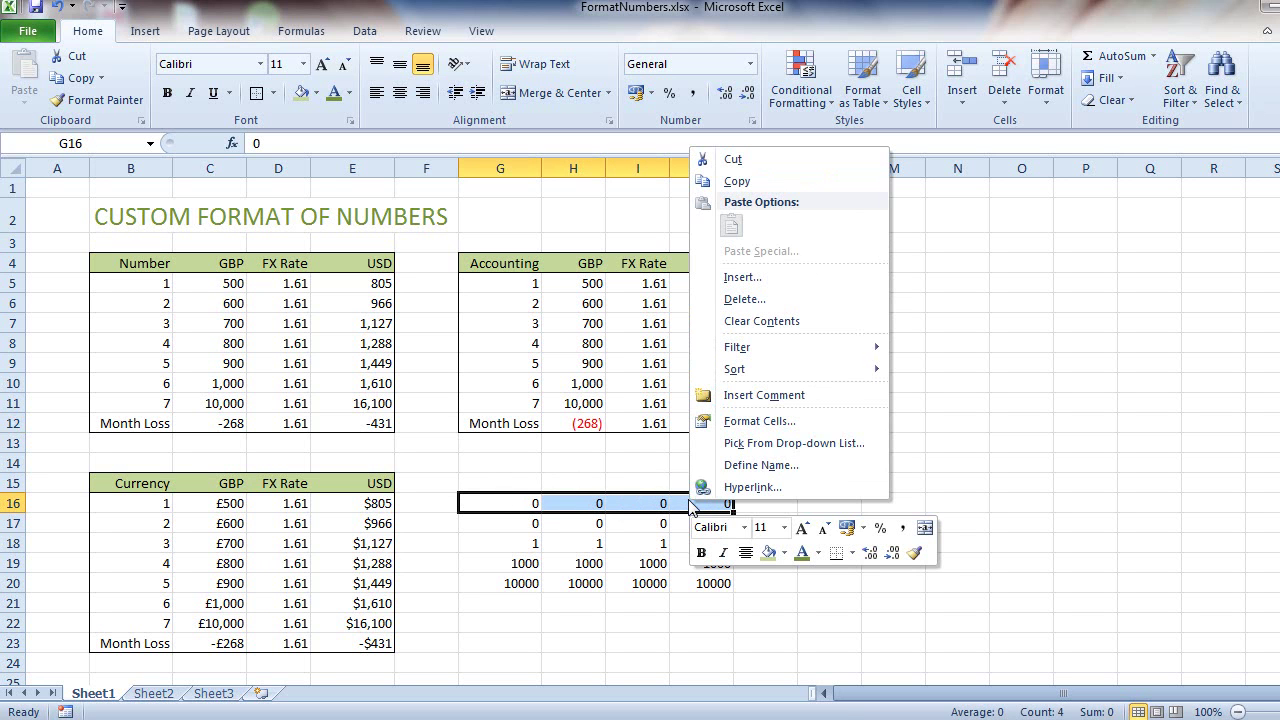
click(783, 421)
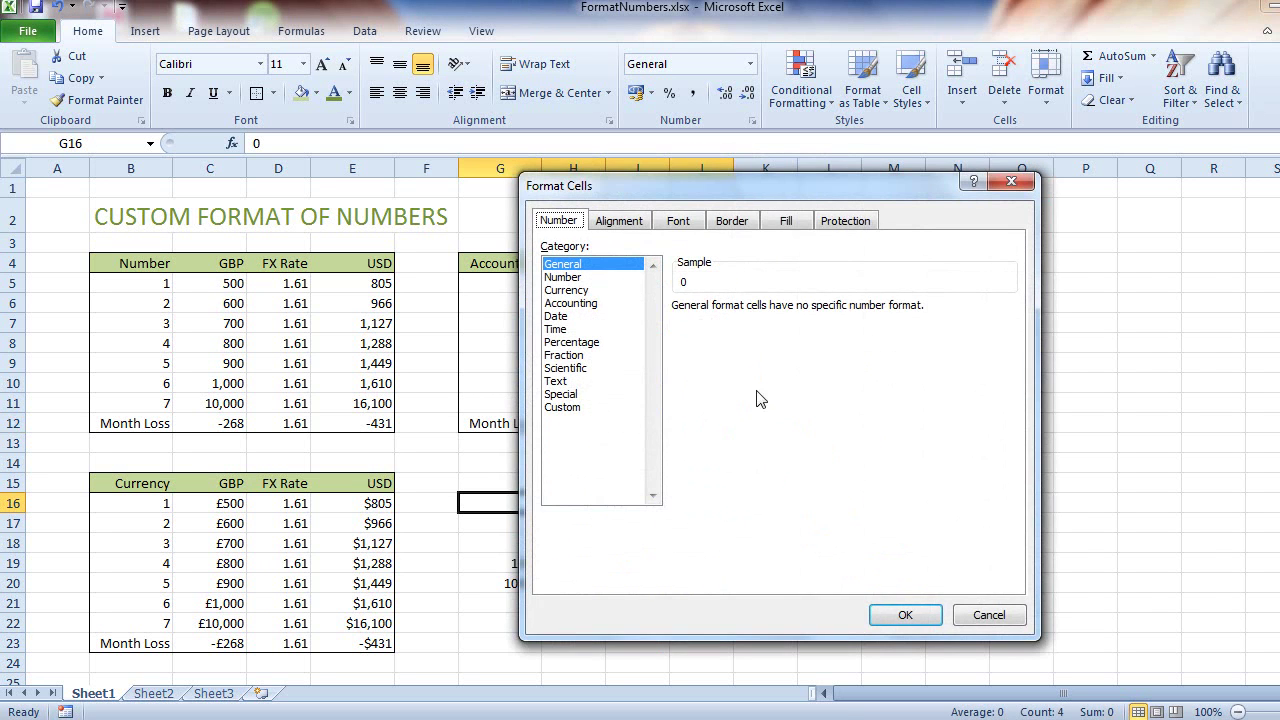
click(579, 407)
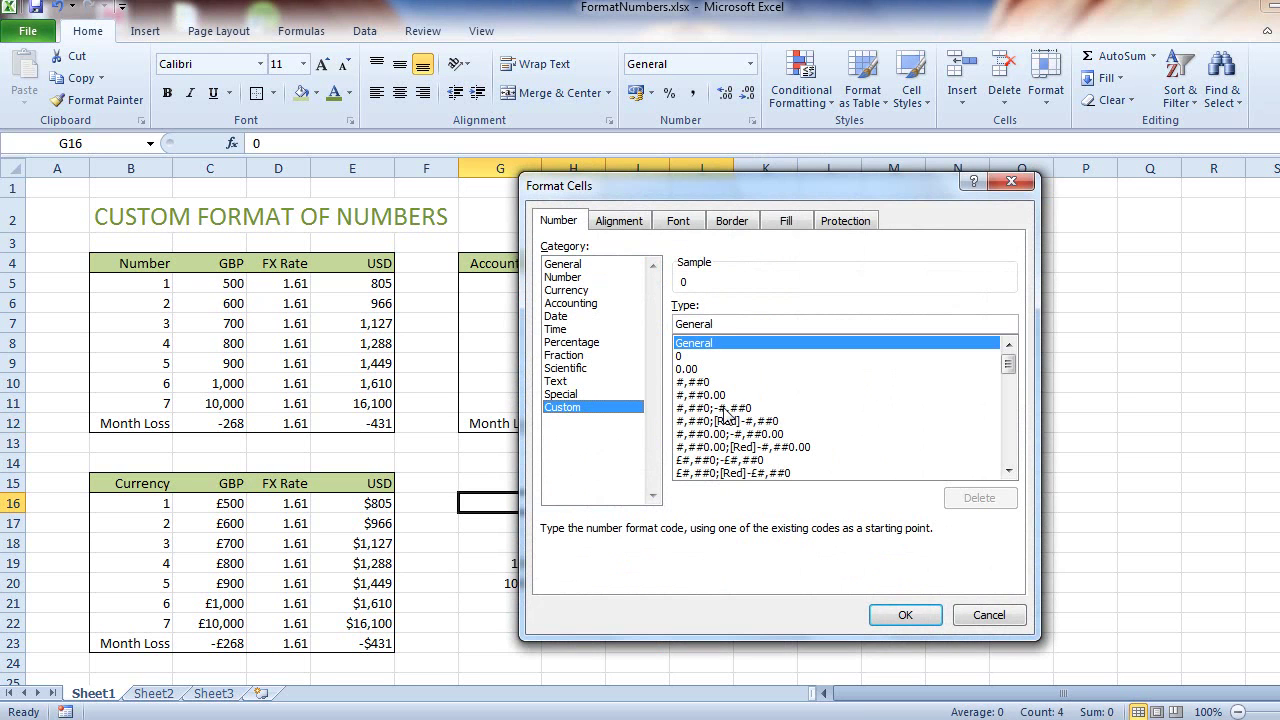
click(728, 421)
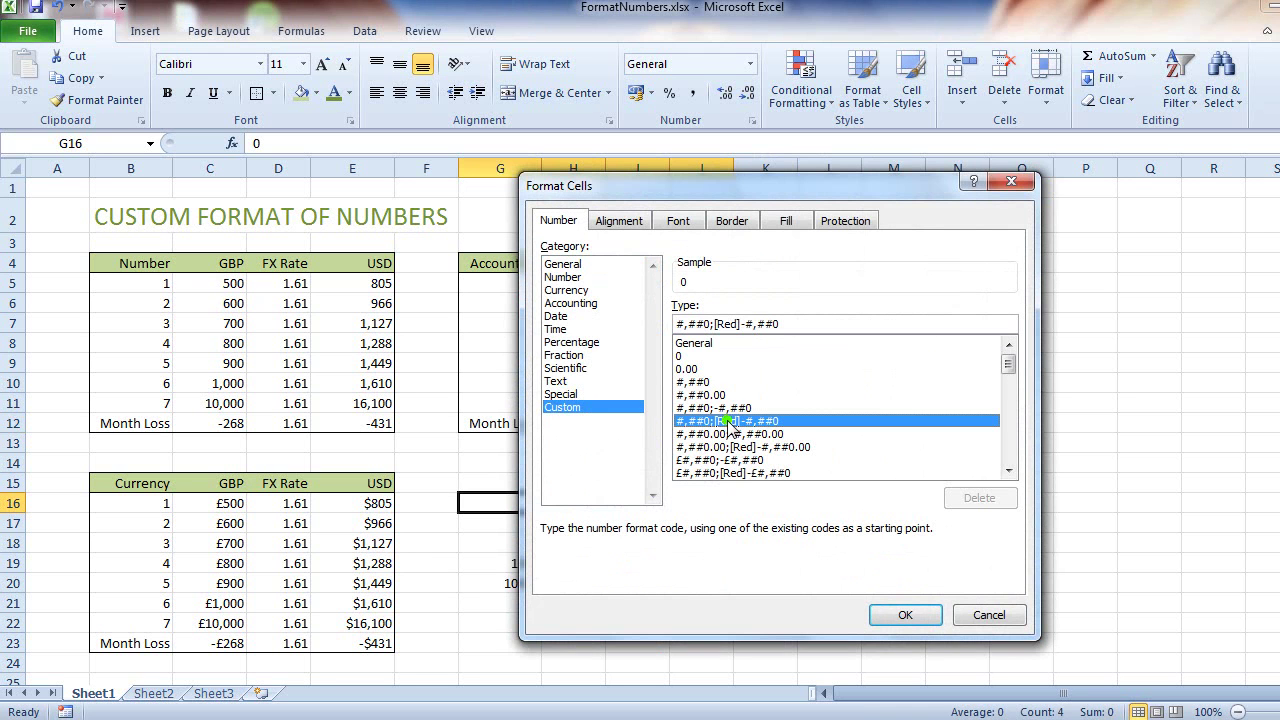
click(743, 319)
key(Delete)
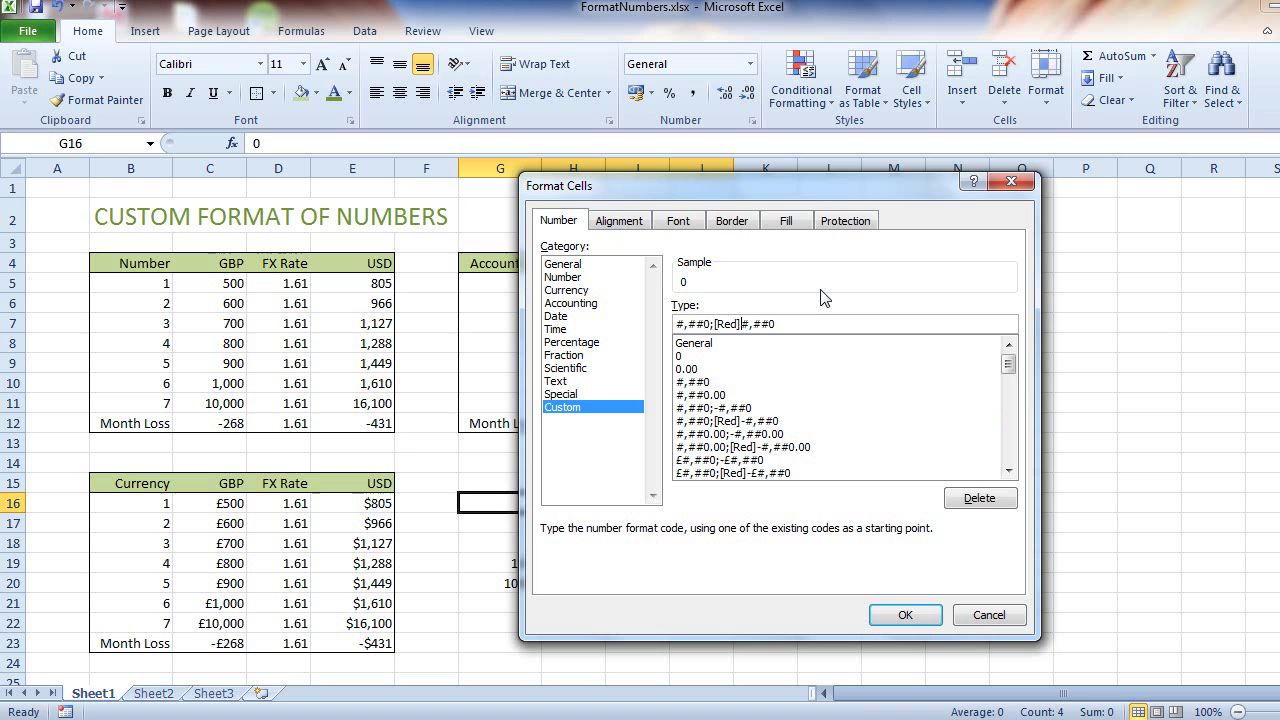
Enclose the negative section in parentheses, add a quoted dash as the zero section, apply the format to G16:J16 and check the cells.
text(()
text();)
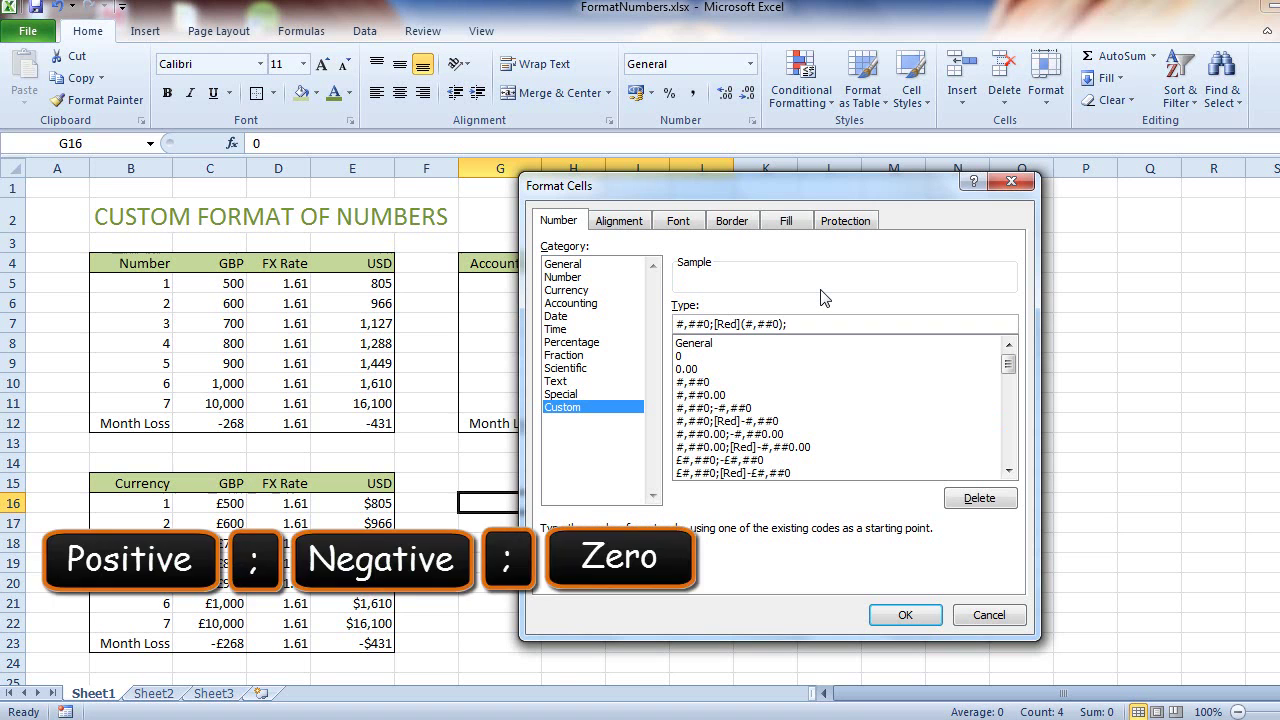
text(")
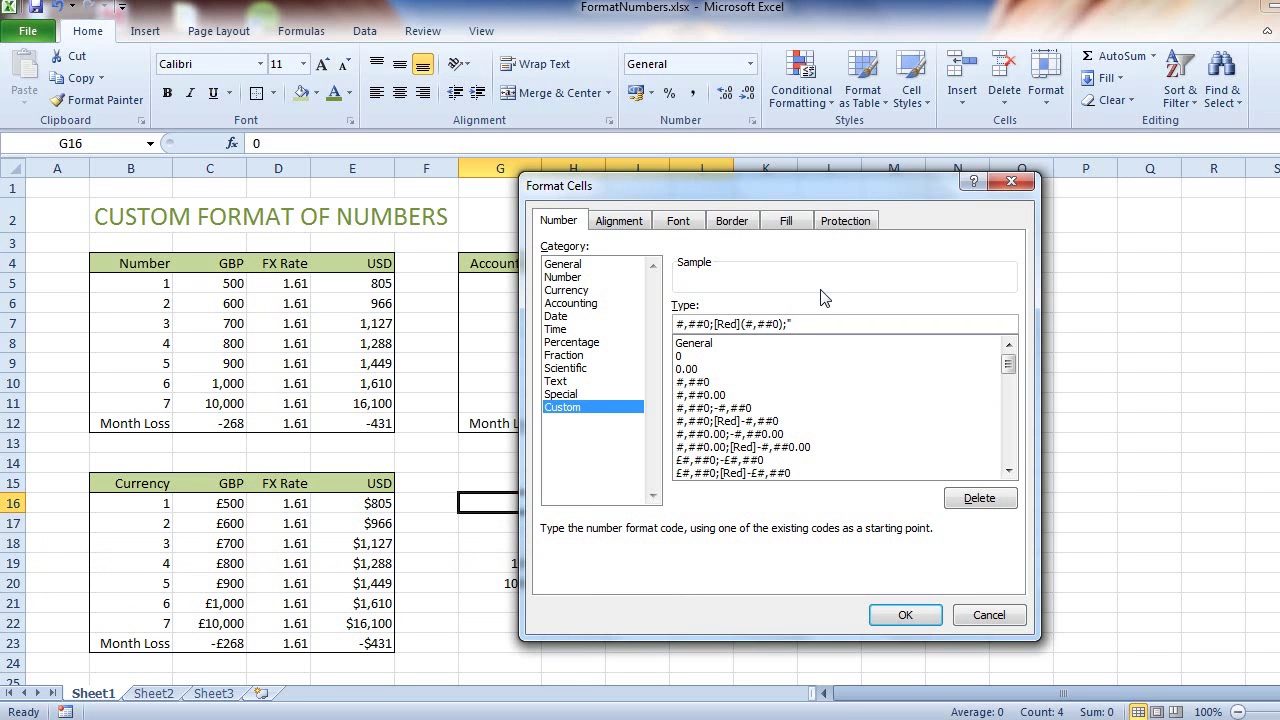
text( -")
click(905, 615)
click(573, 502)
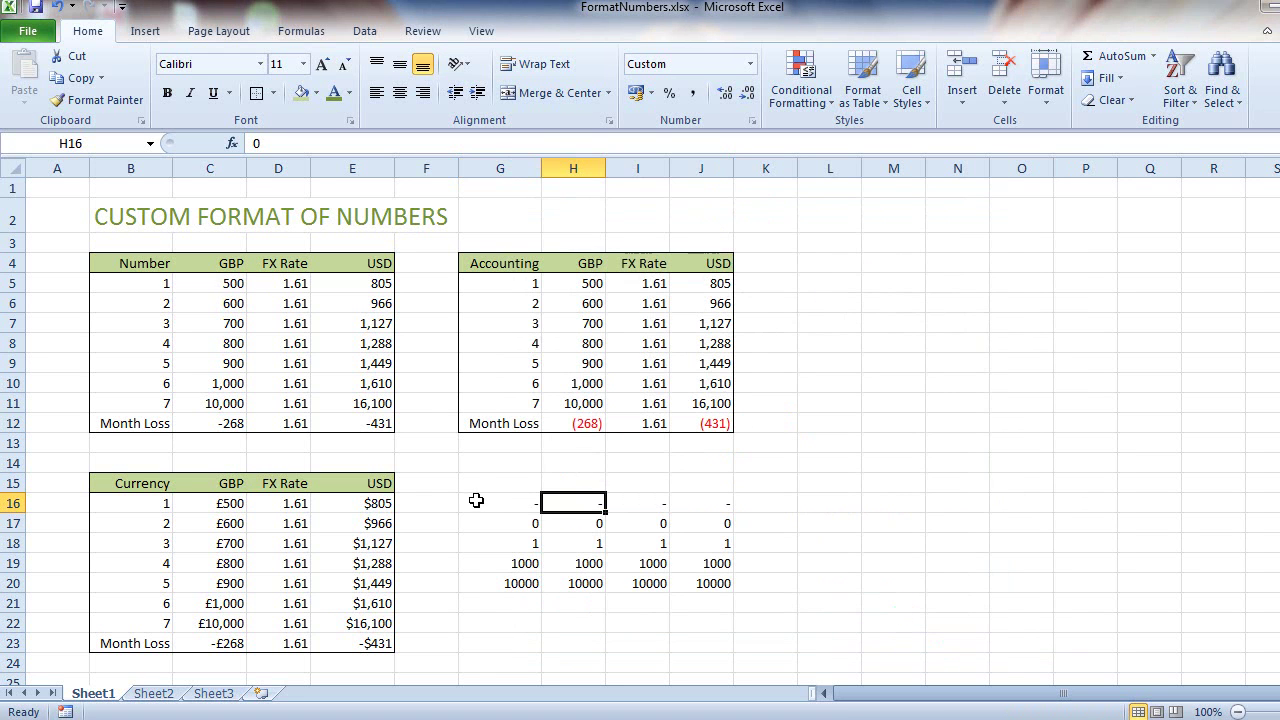
click(476, 500)
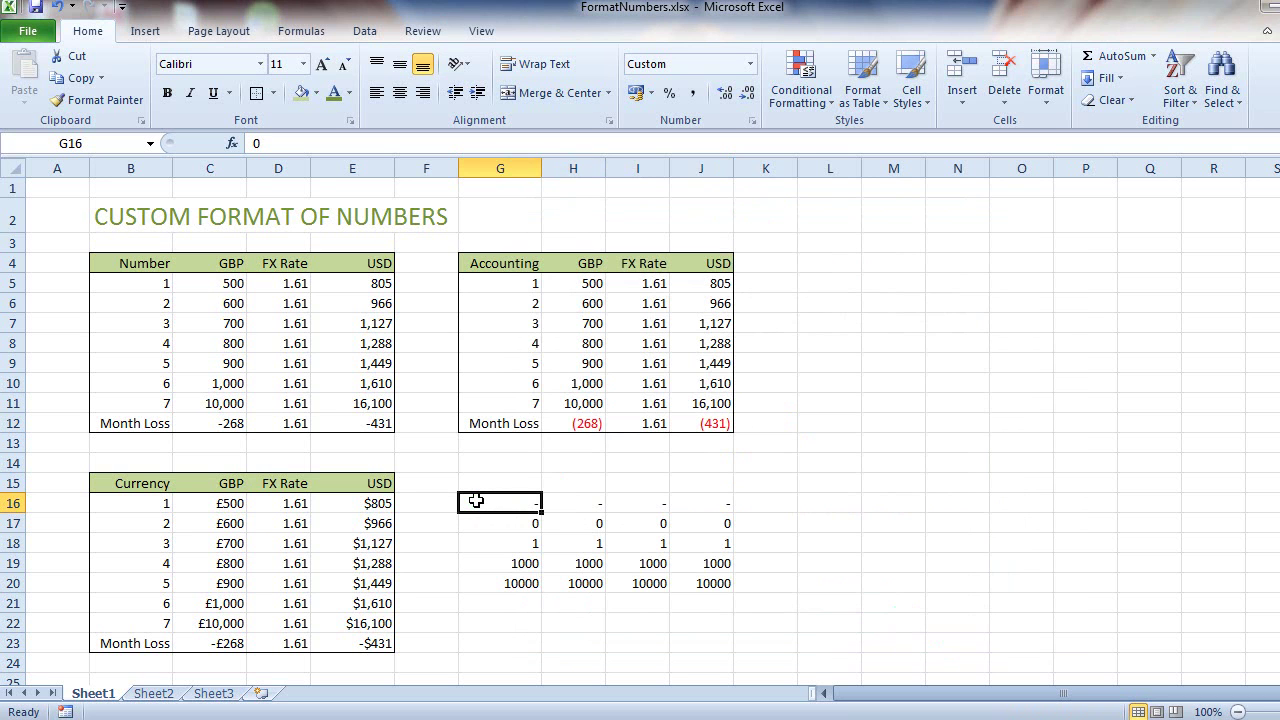
Enter the custom number format #,##0;[Red](#,##0);"- " for the 10000 values in G20:J20.
click(491, 584)
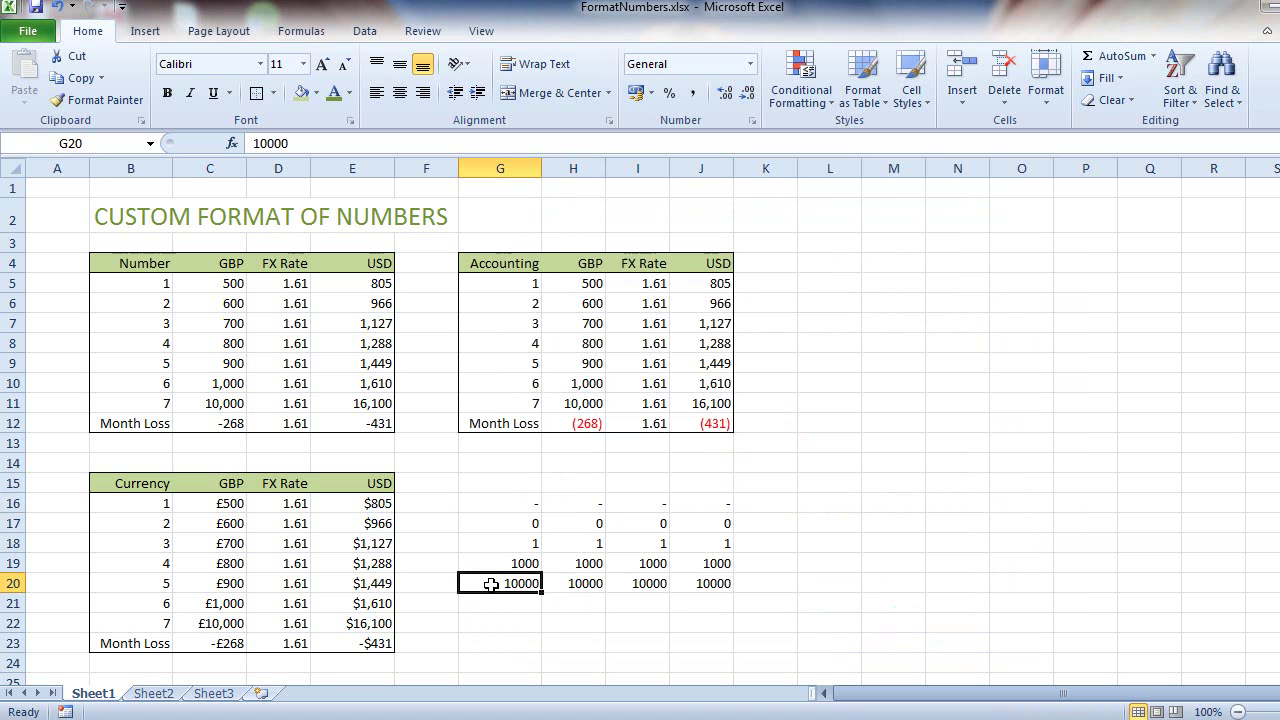
click(519, 564)
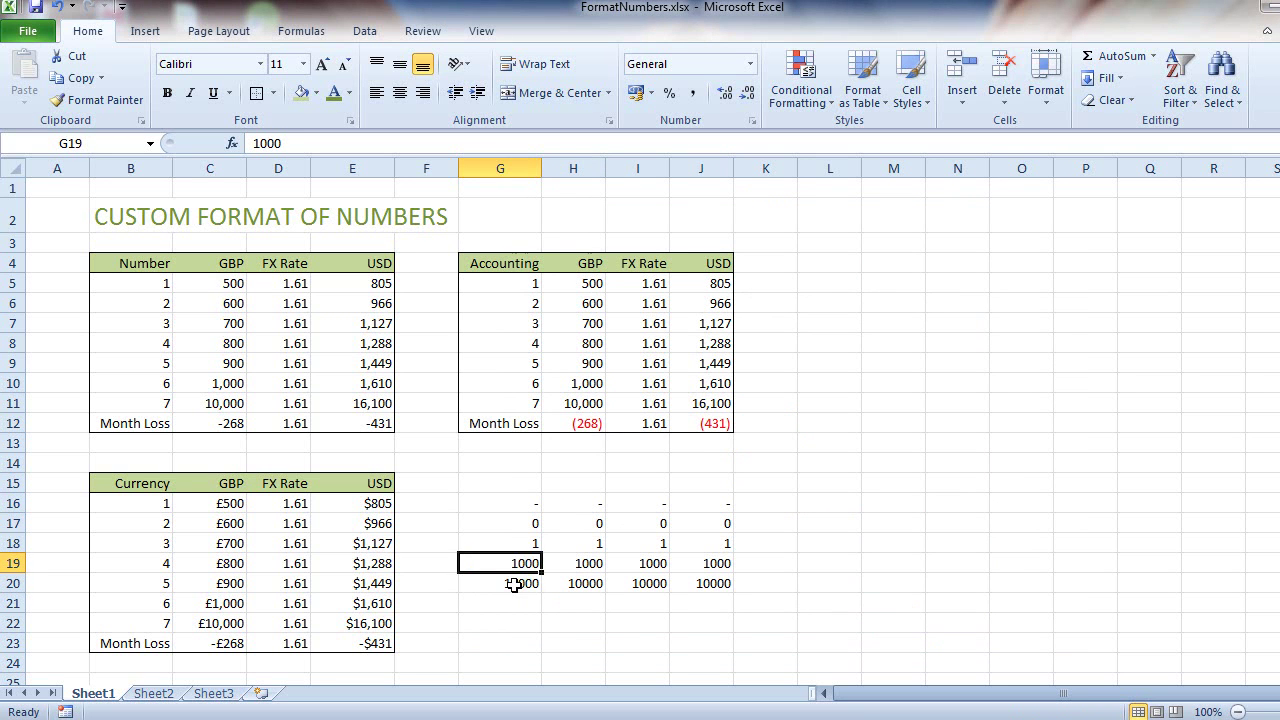
click(512, 584)
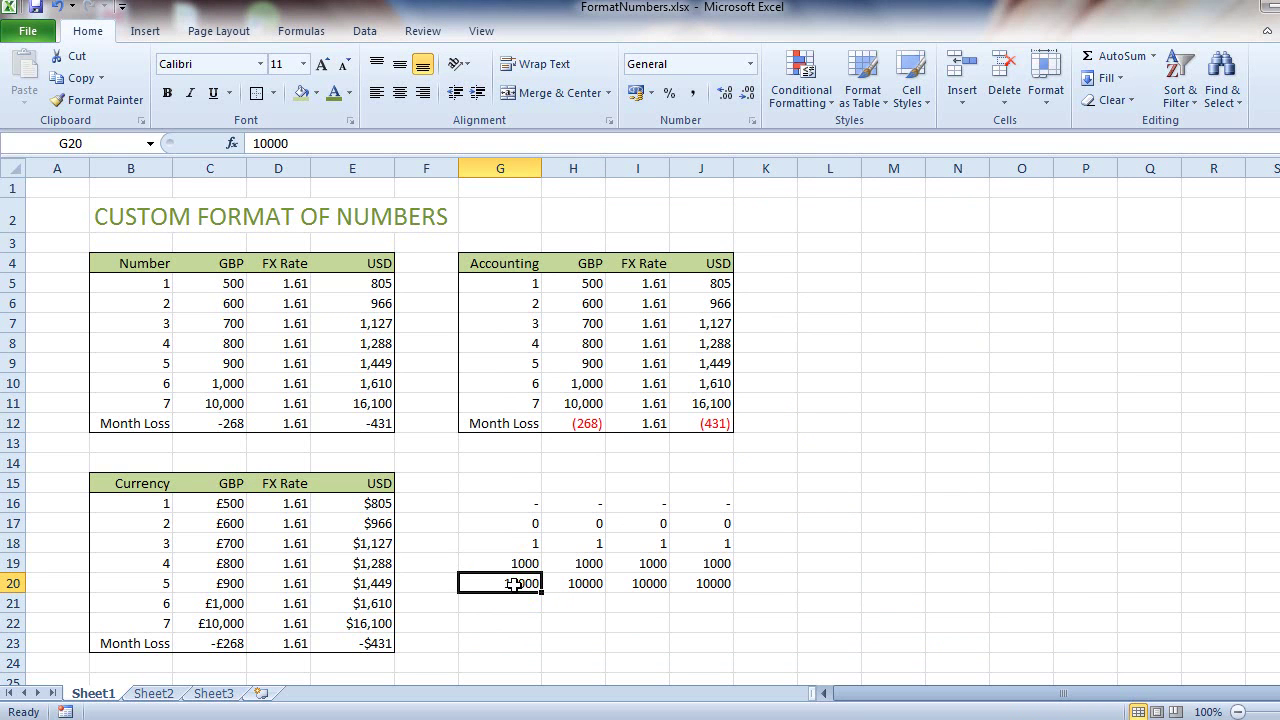
shift+click(691, 584)
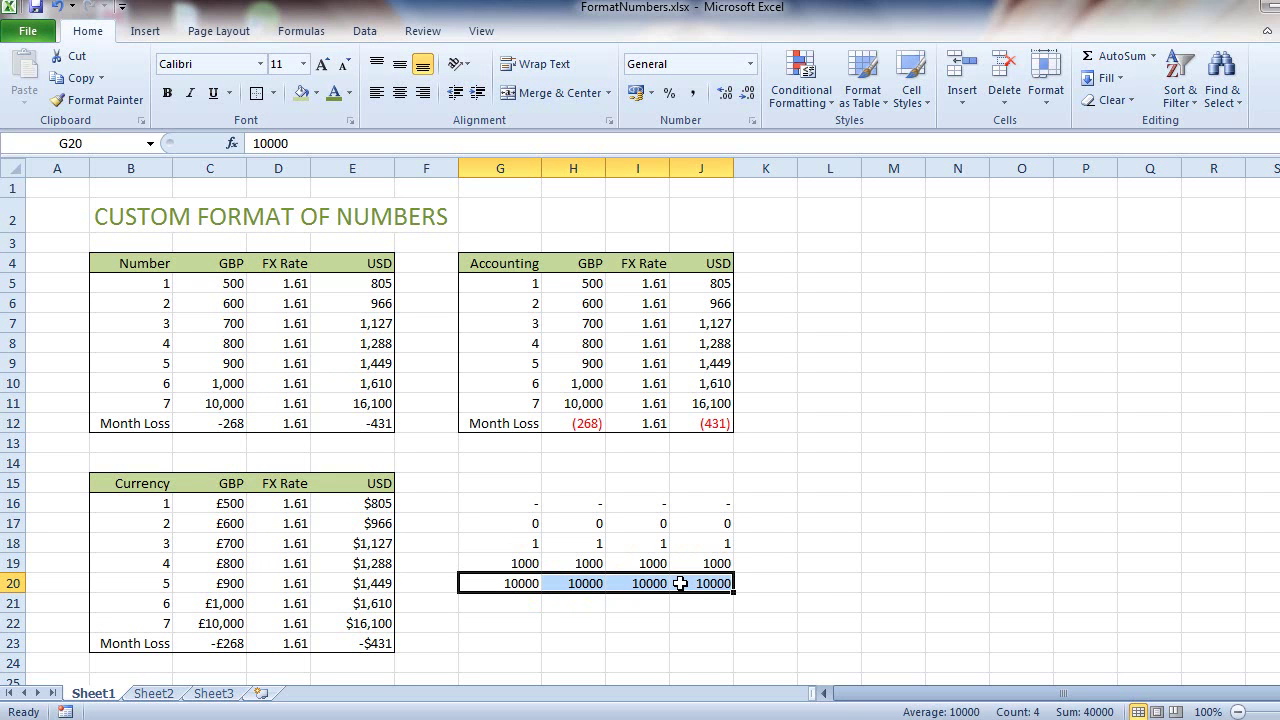
right_click(680, 584)
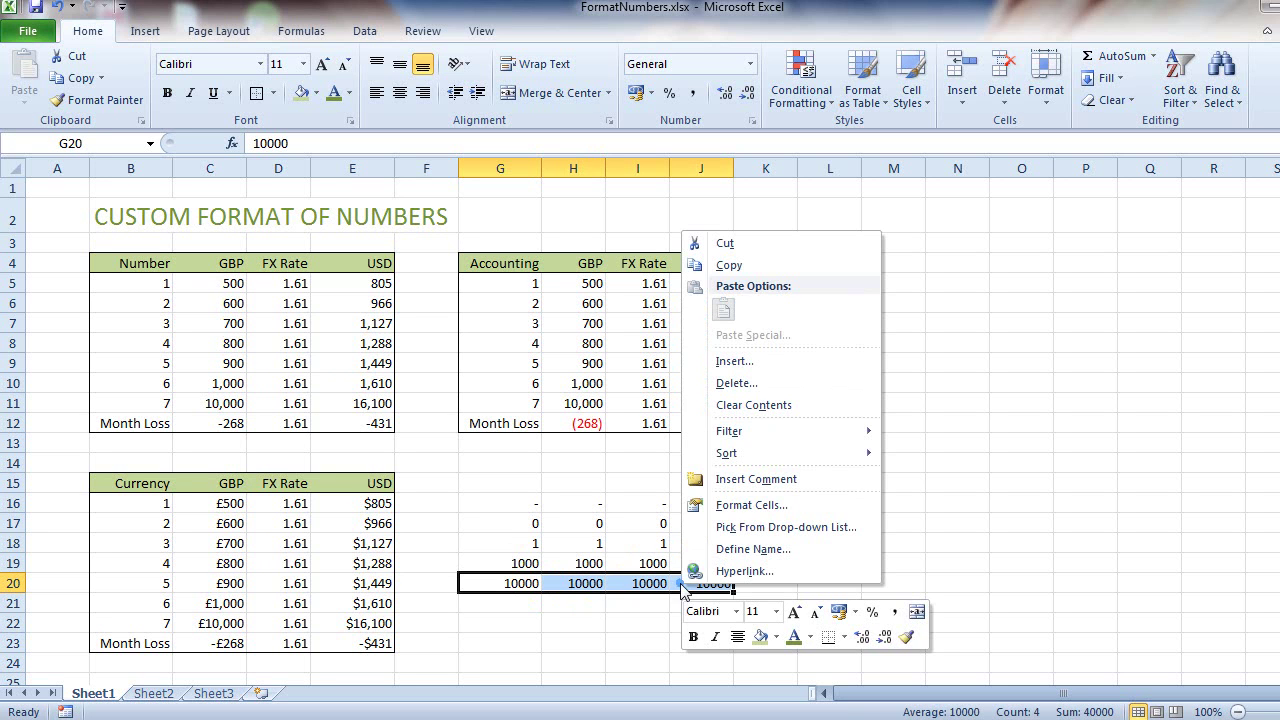
click(732, 507)
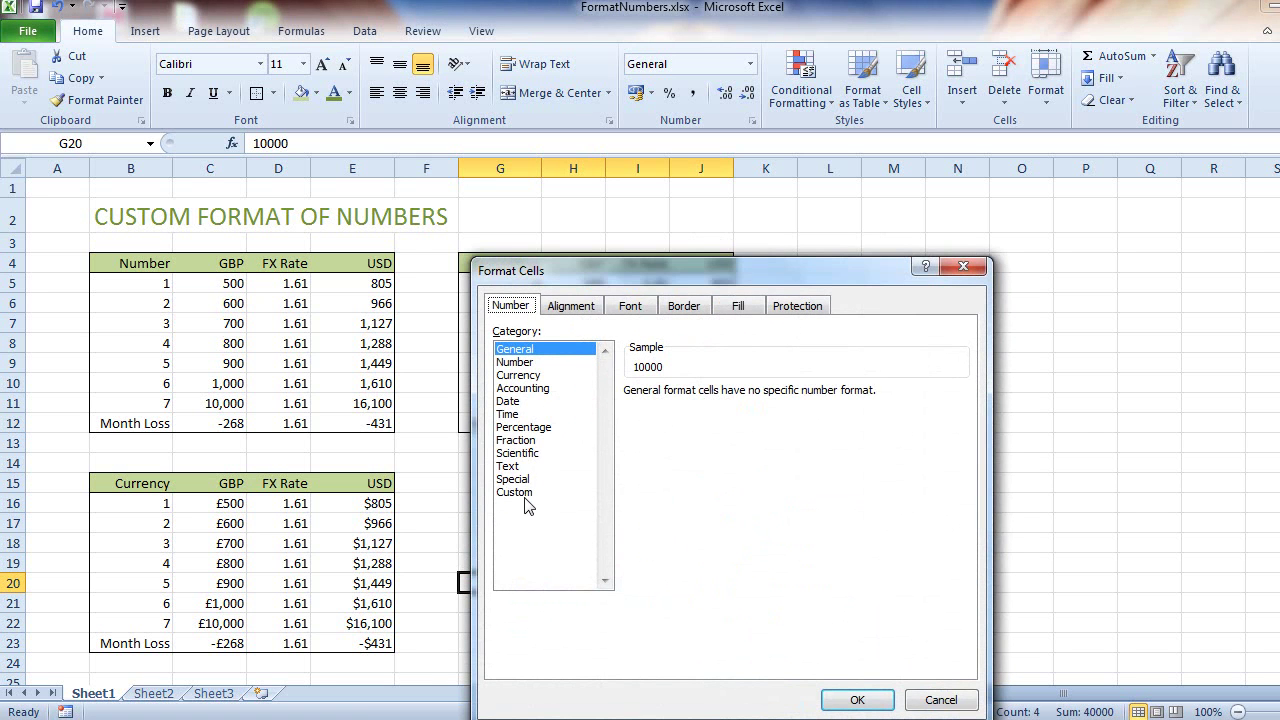
click(523, 494)
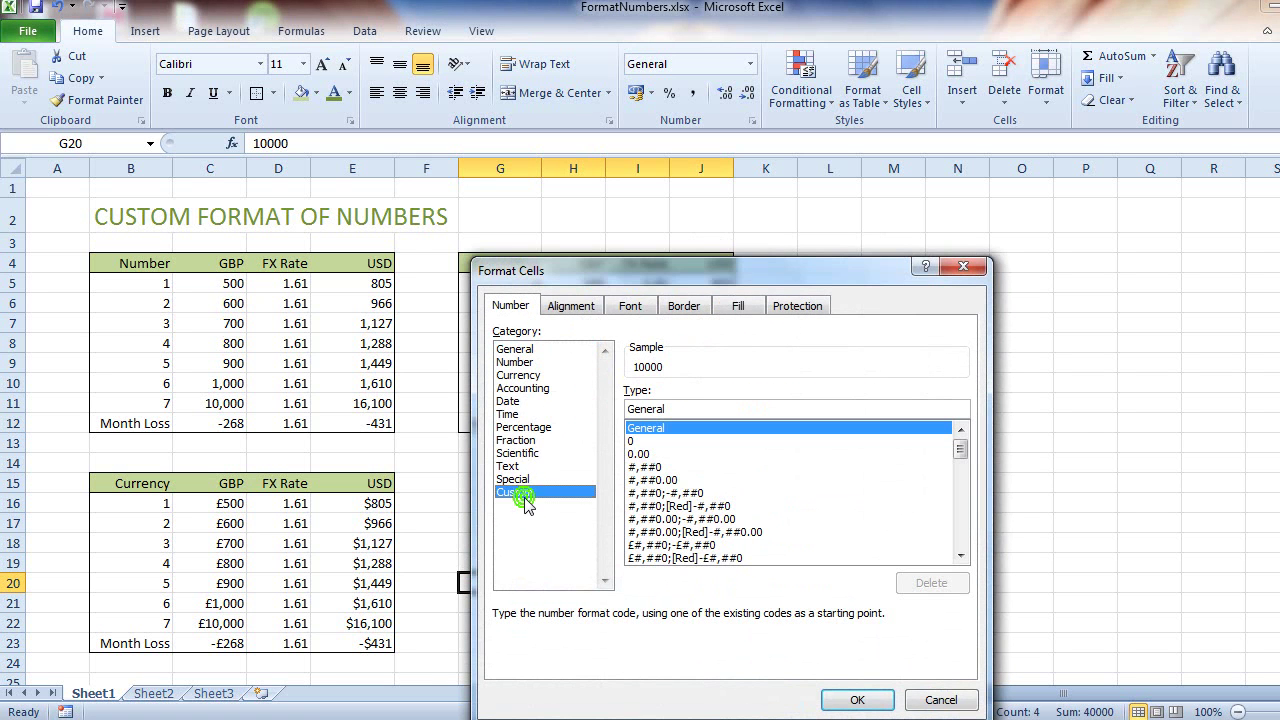
click(727, 507)
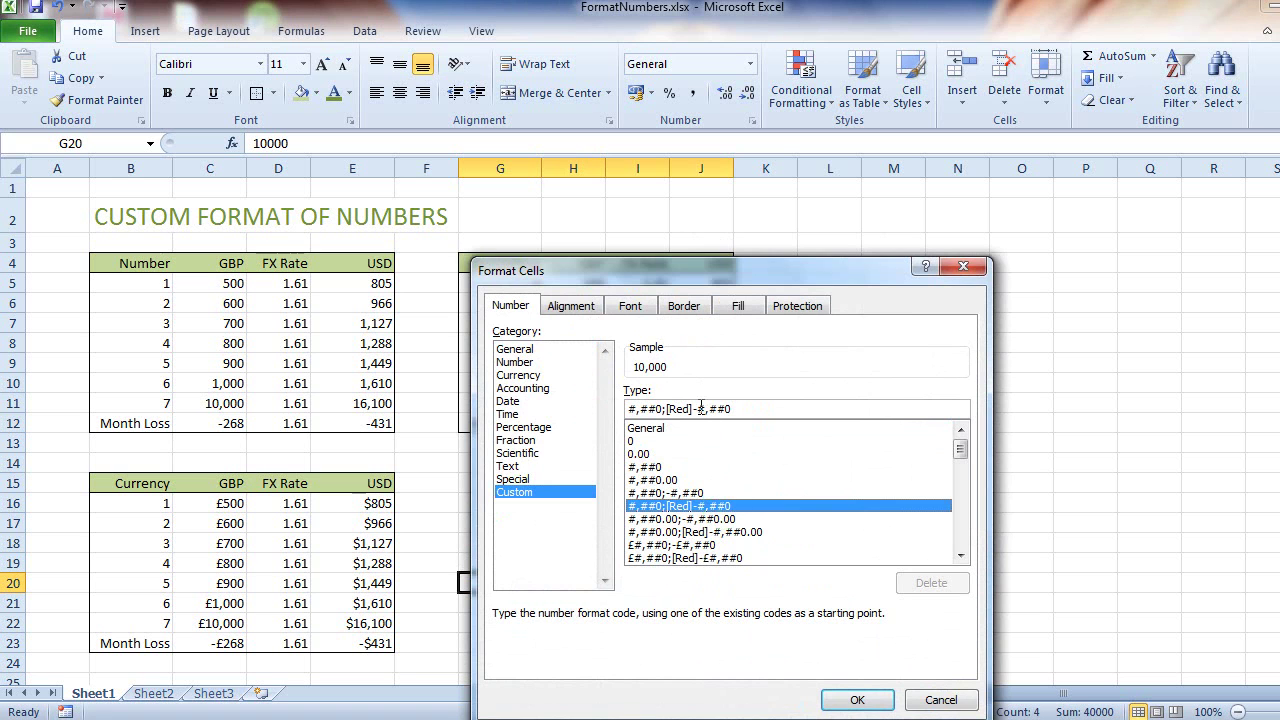
key(BackSpace)
text((£,##0)
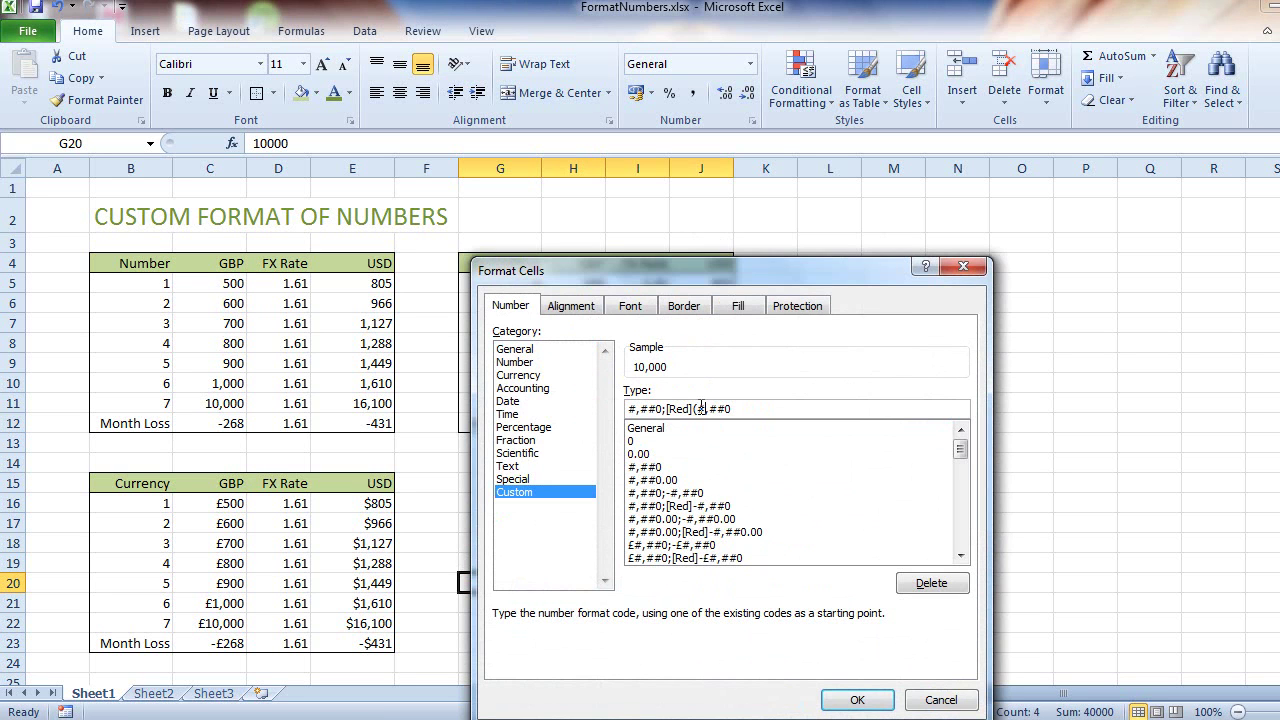
text();"- ")
Add a trailing comma to the positive and negative sections to scale by thousands, and apply the format to G20:J20.
click(663, 406)
text(,)
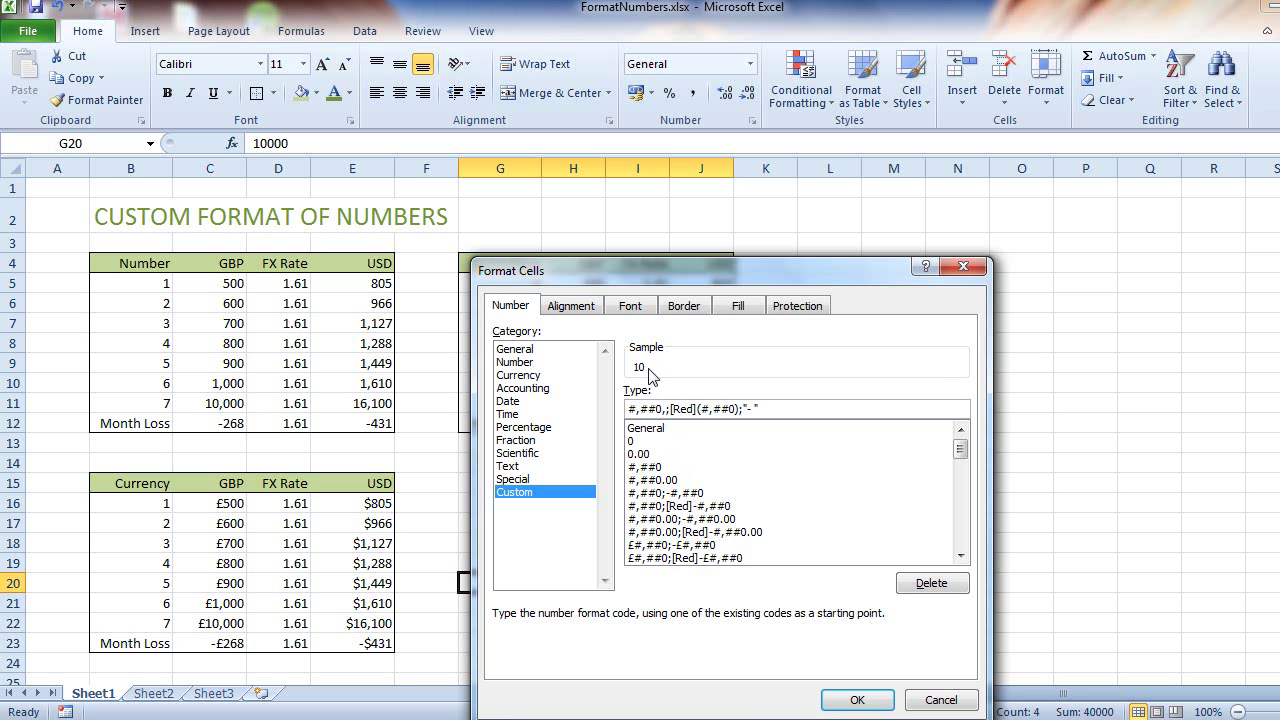
click(735, 406)
text(,)
click(852, 700)
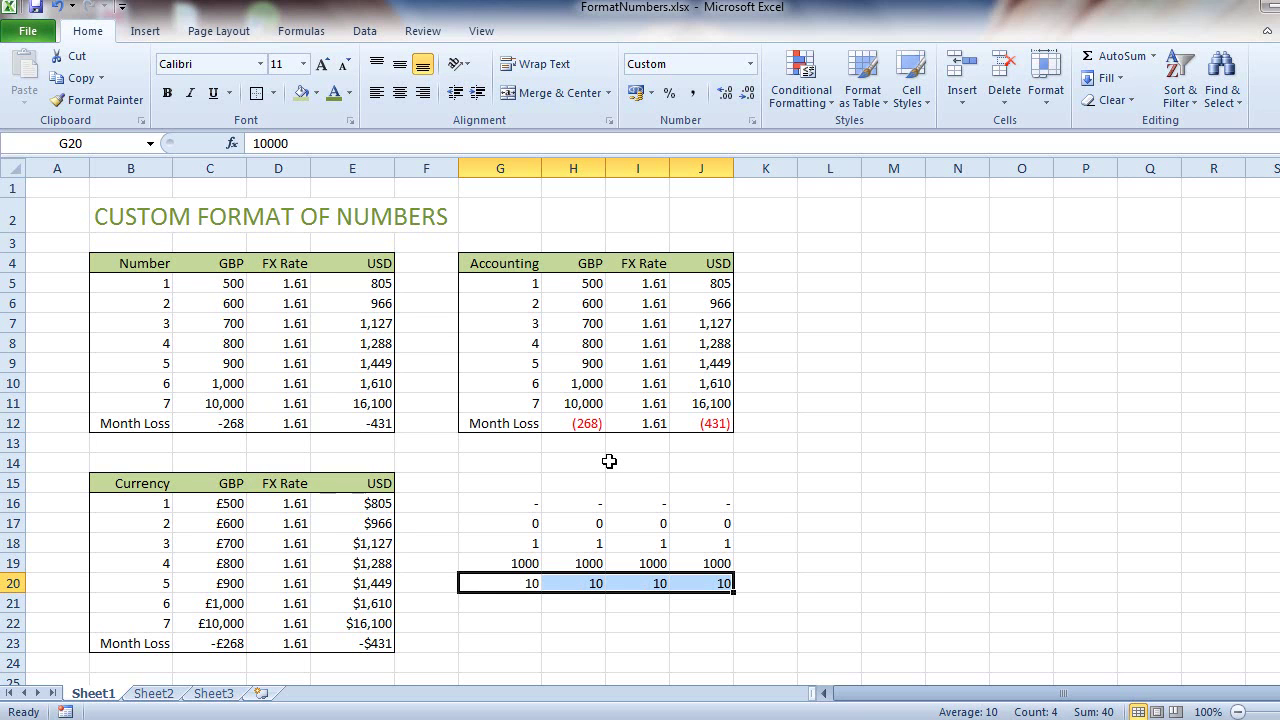
Display the custom number format codes available for the empty cell I14.
right_click(609, 461)
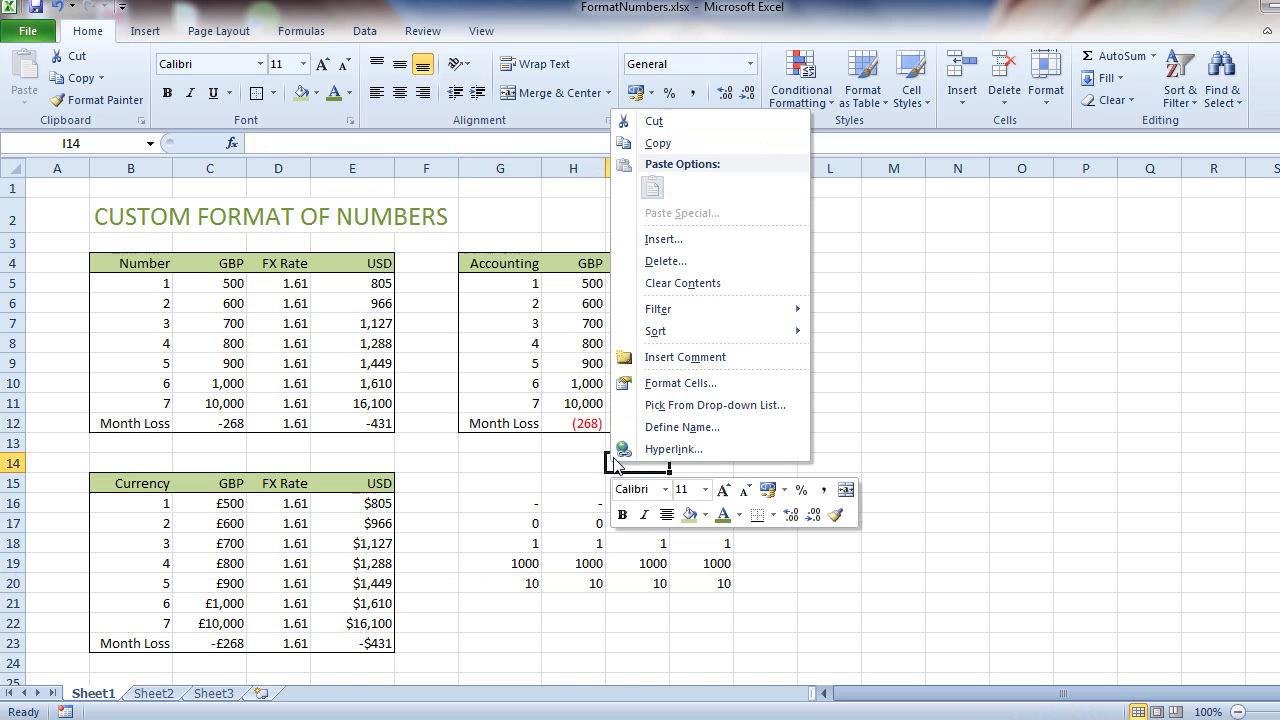
click(661, 389)
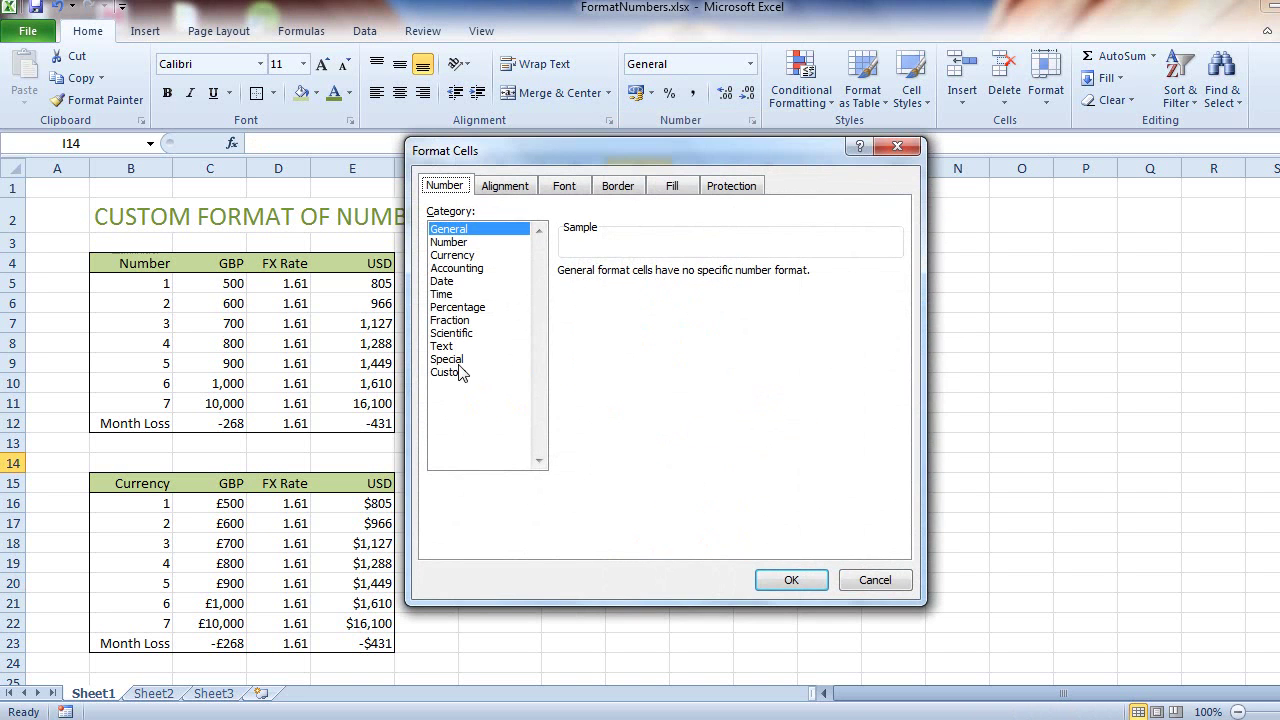
click(448, 372)
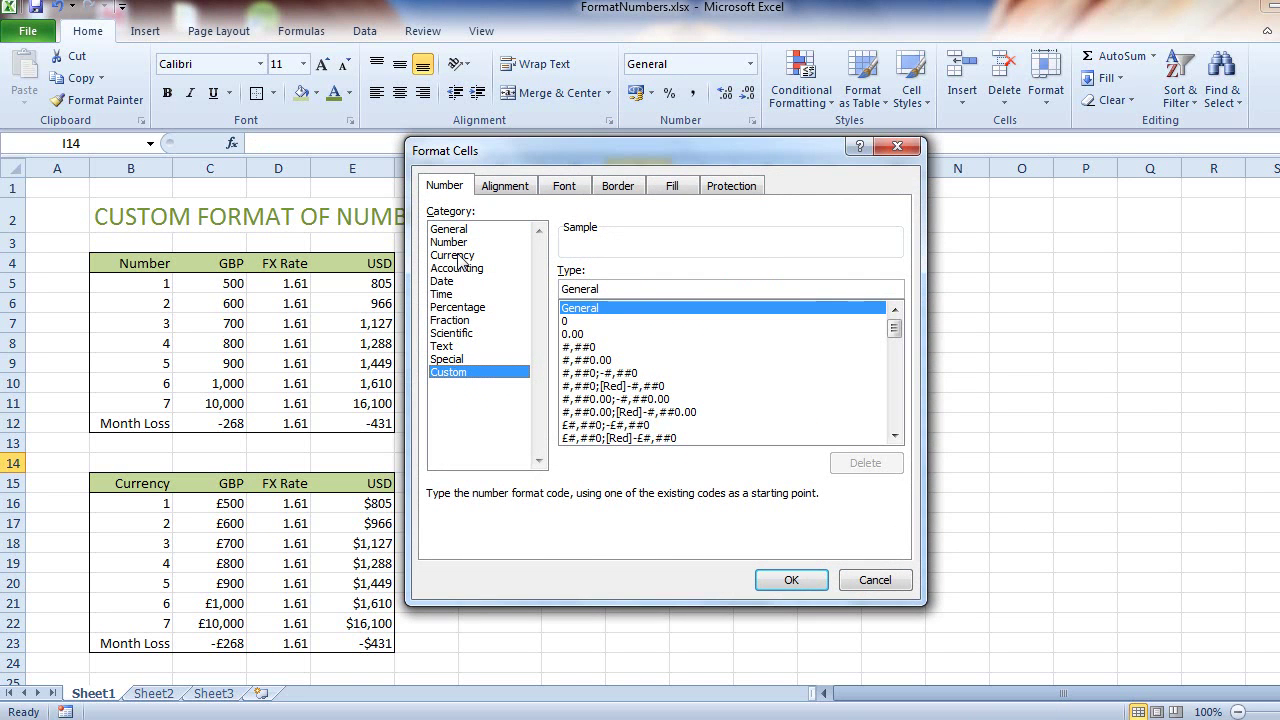